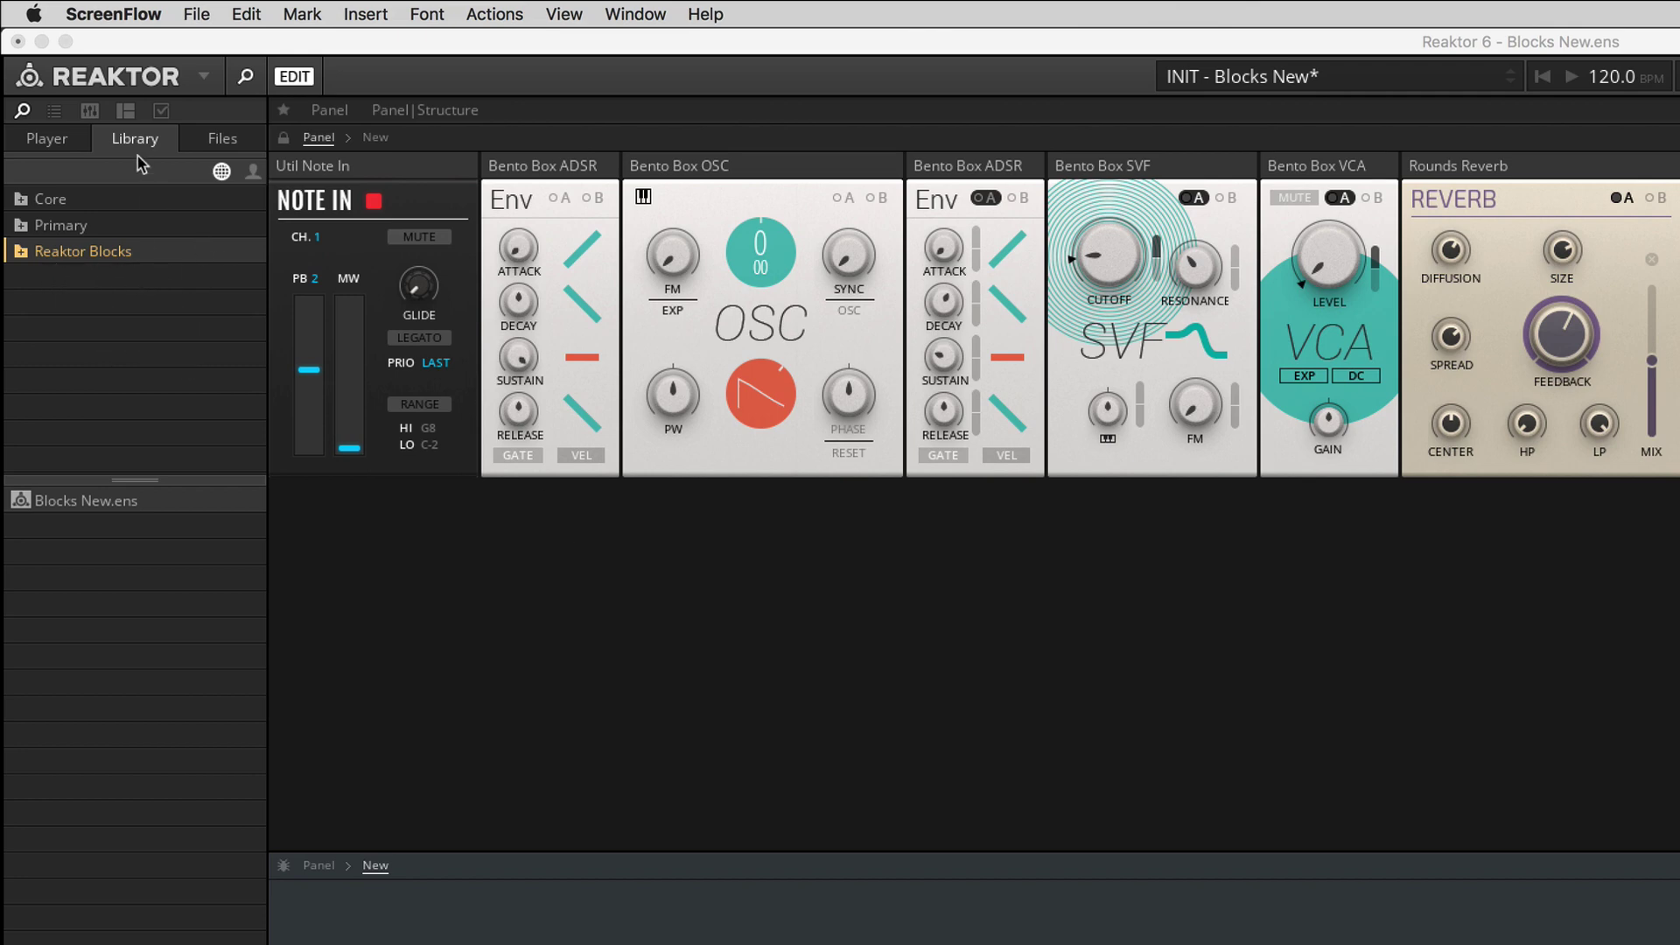
# Expand Reaktor Blocks in the library and list the Bento Box .ism blocks, AMP-VCA through SEQ-8 Steps.
pyautogui.click(18, 253)
pyautogui.scroll(-2, 137, 324)
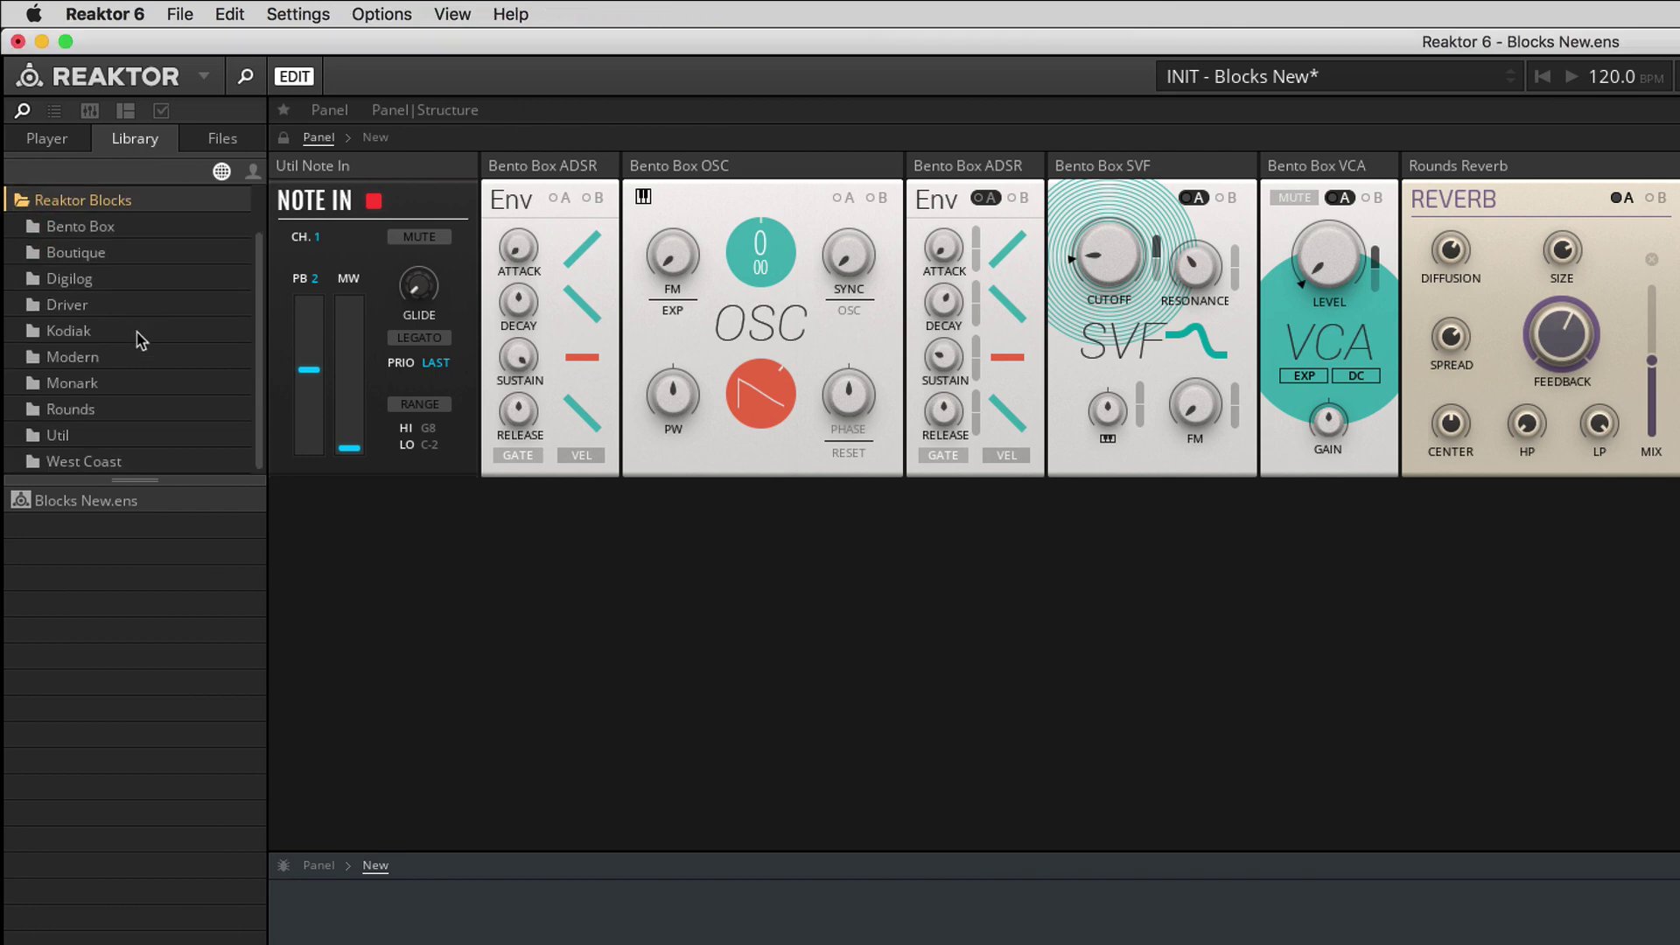
pyautogui.scroll(2, 127, 281)
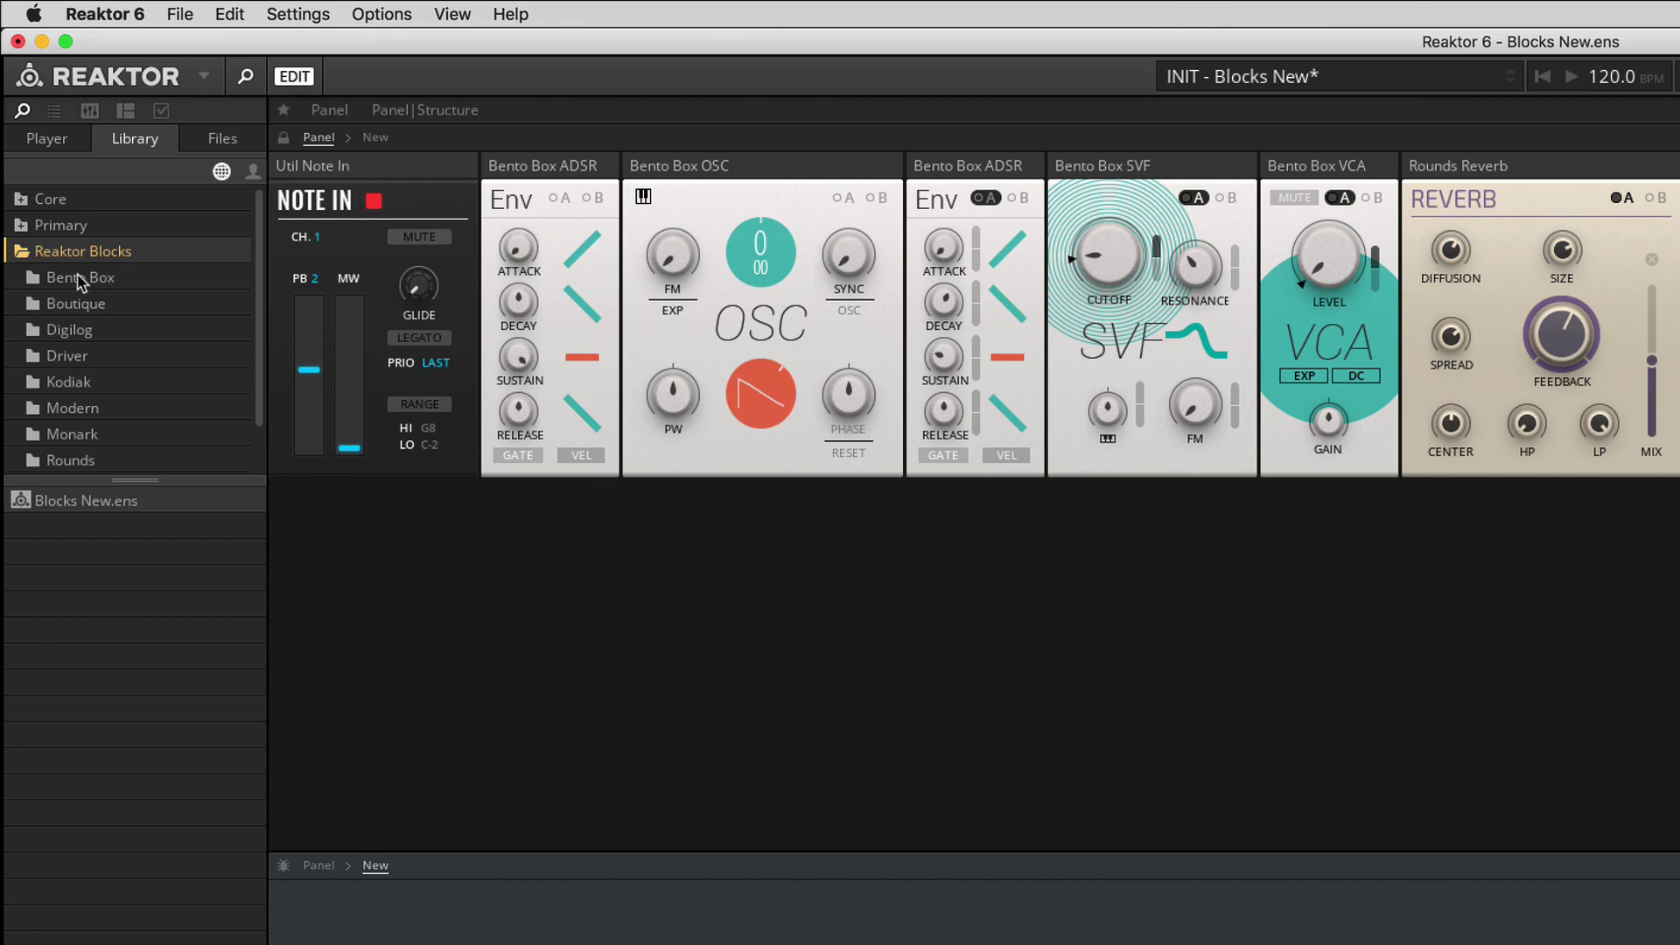
pyautogui.click(37, 277)
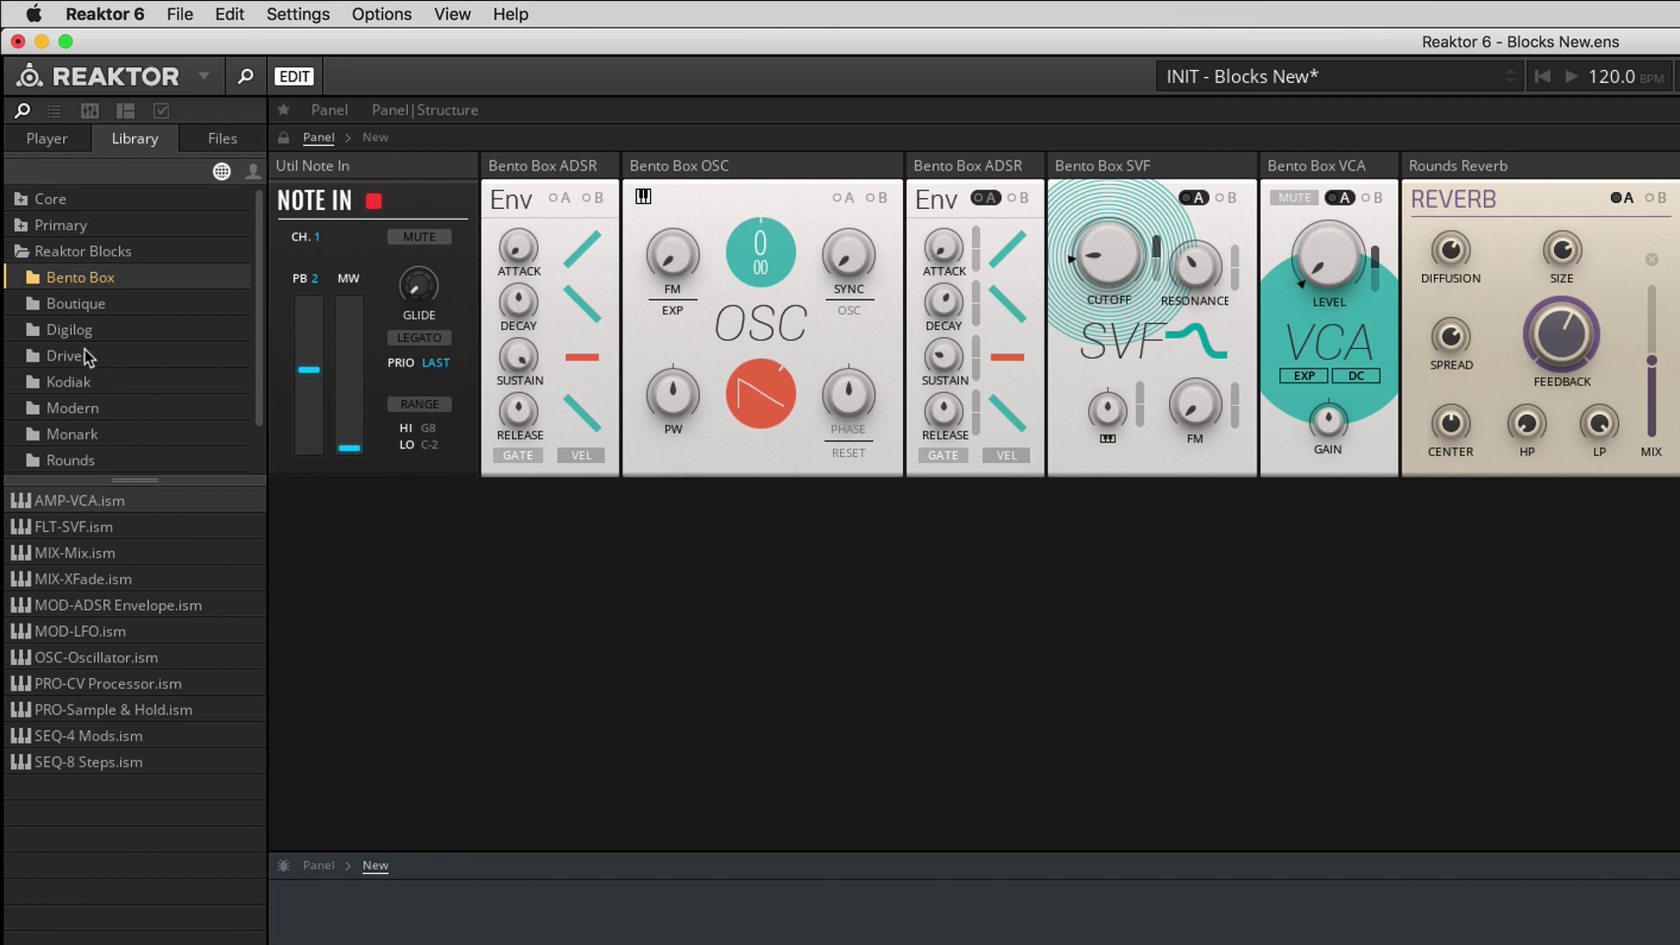
# Collapse the Reaktor Blocks folder and load the Blocks New.ens template.
pyautogui.click(47, 254)
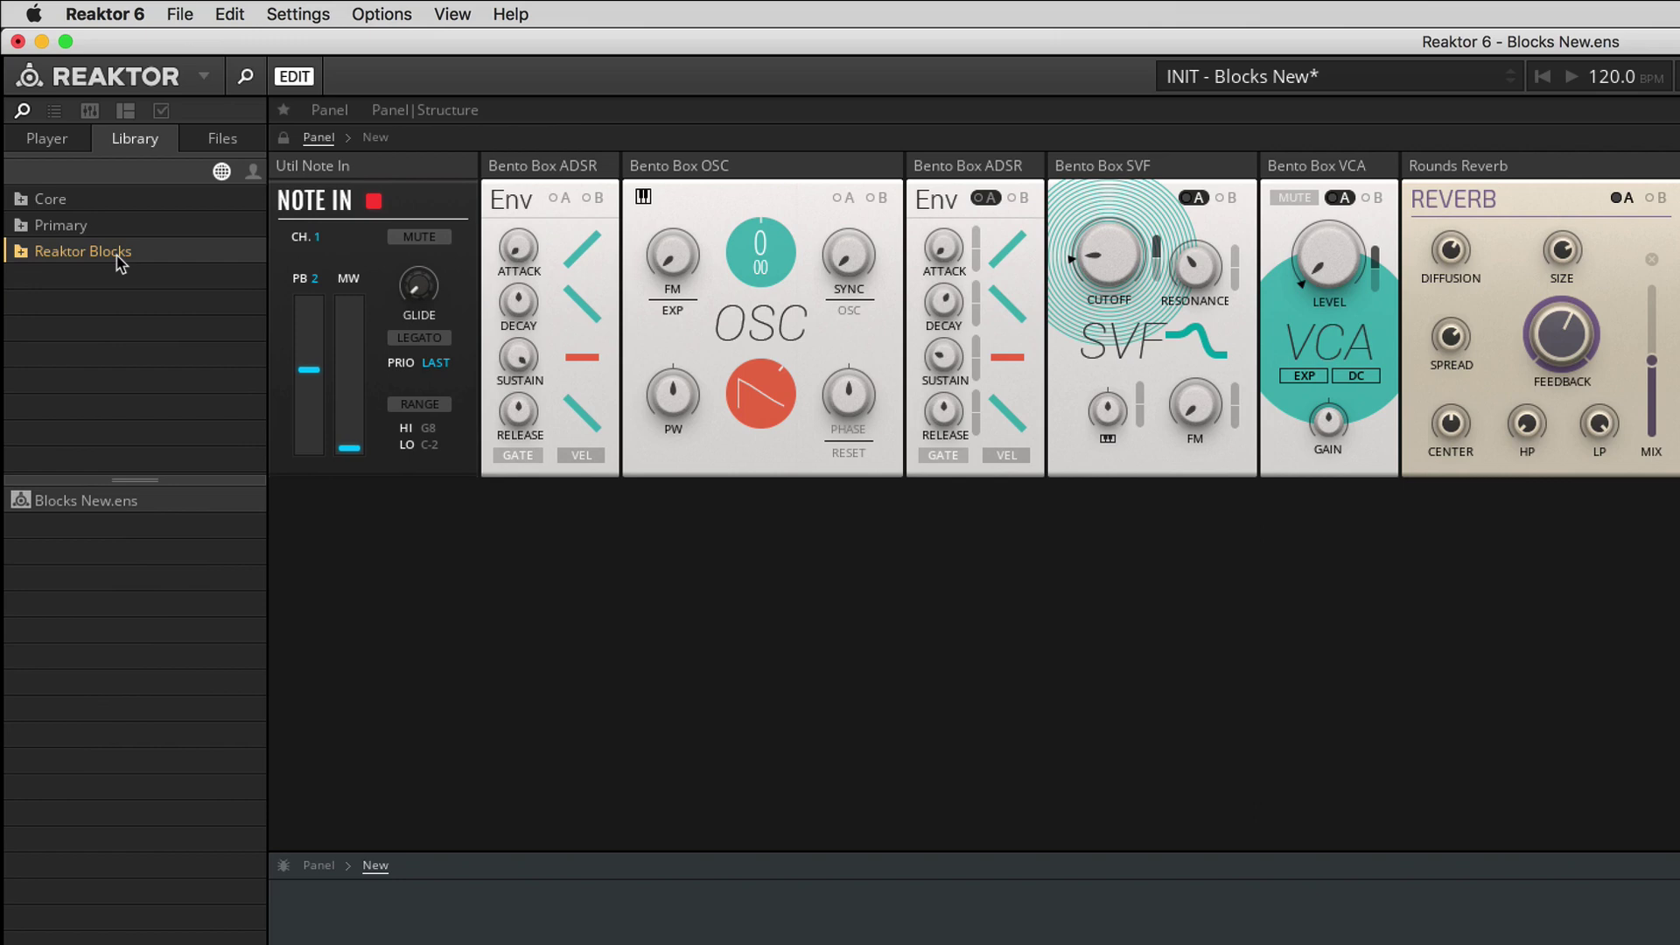
pyautogui.click(19, 258)
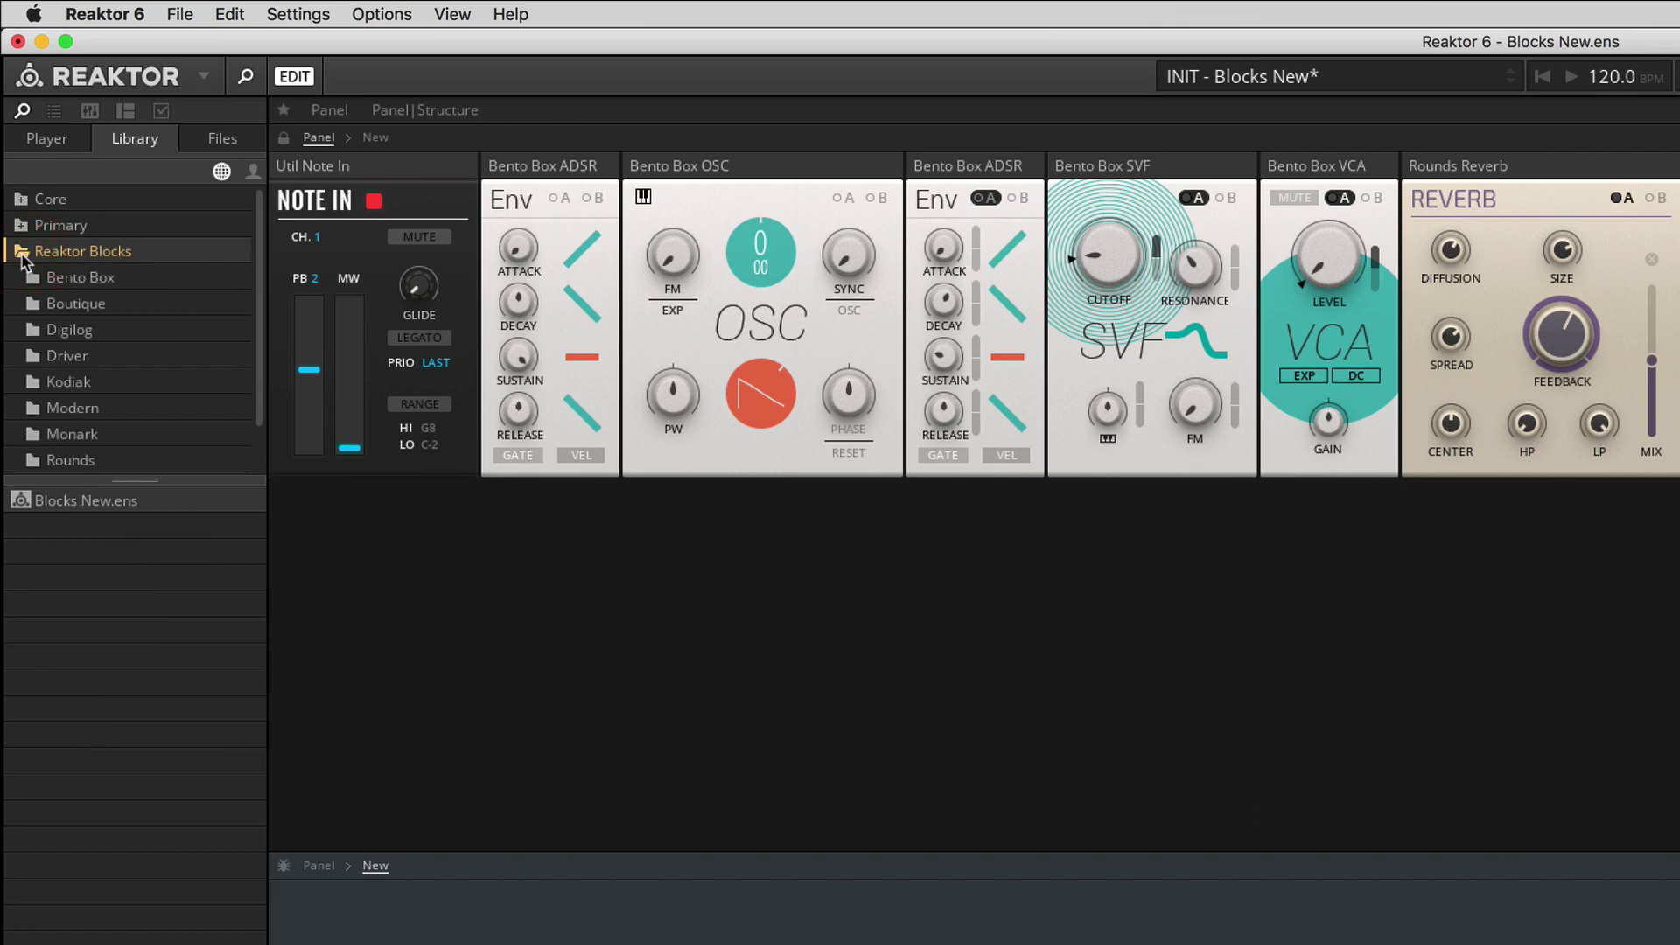
pyautogui.click(21, 261)
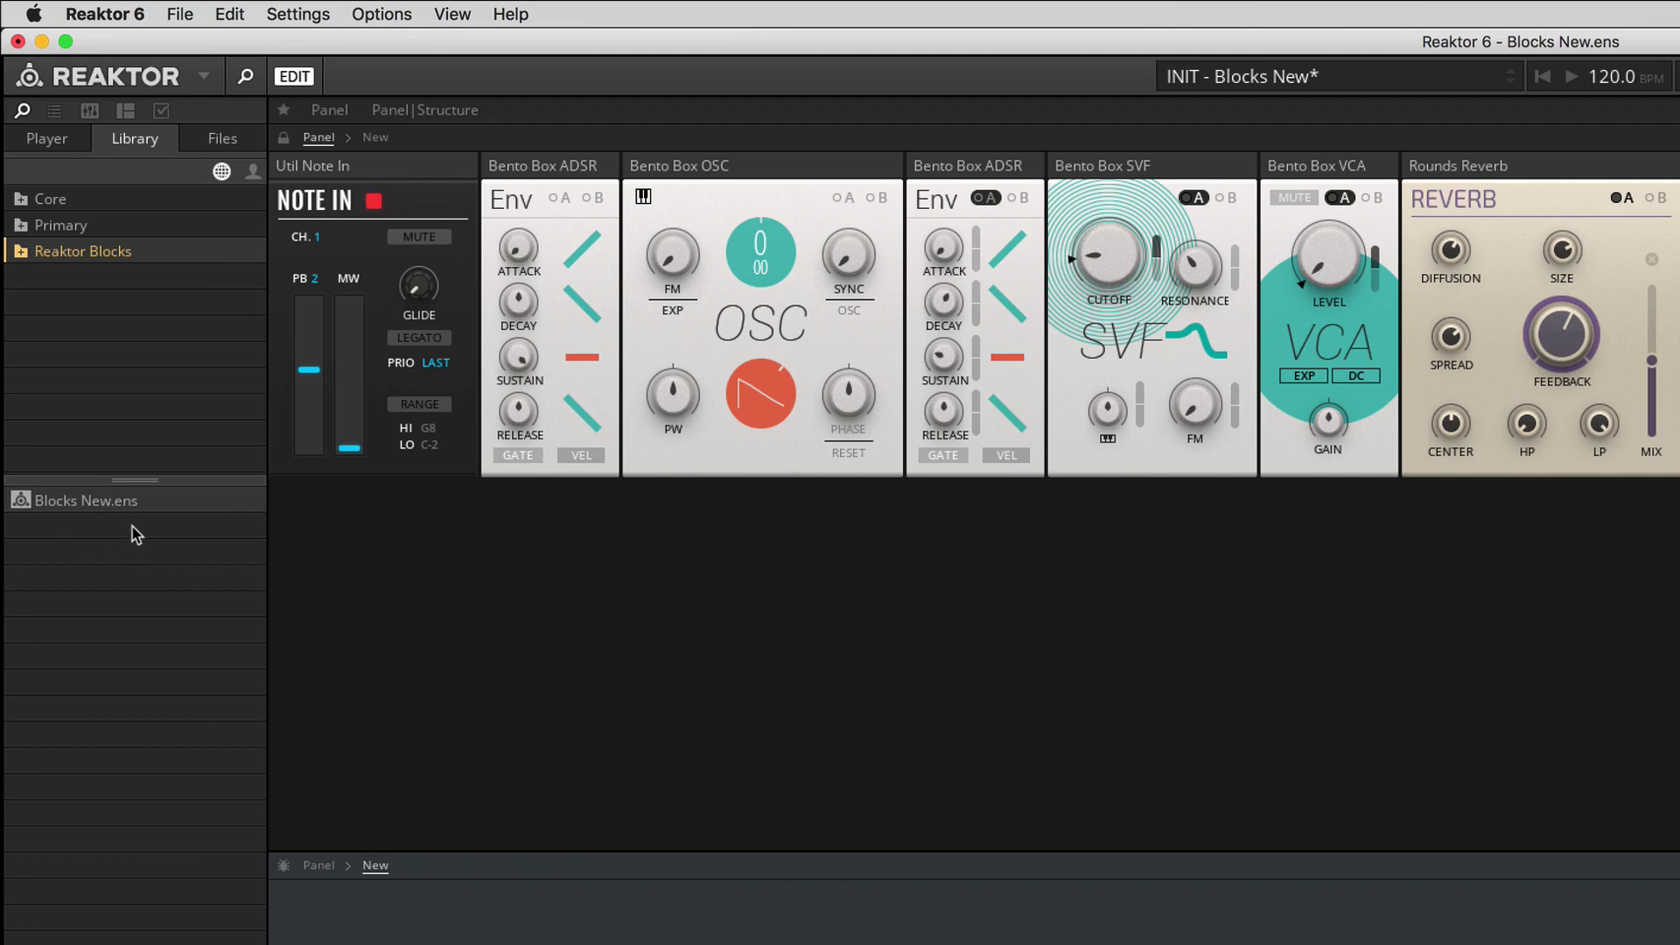
pyautogui.doubleClick(23, 506)
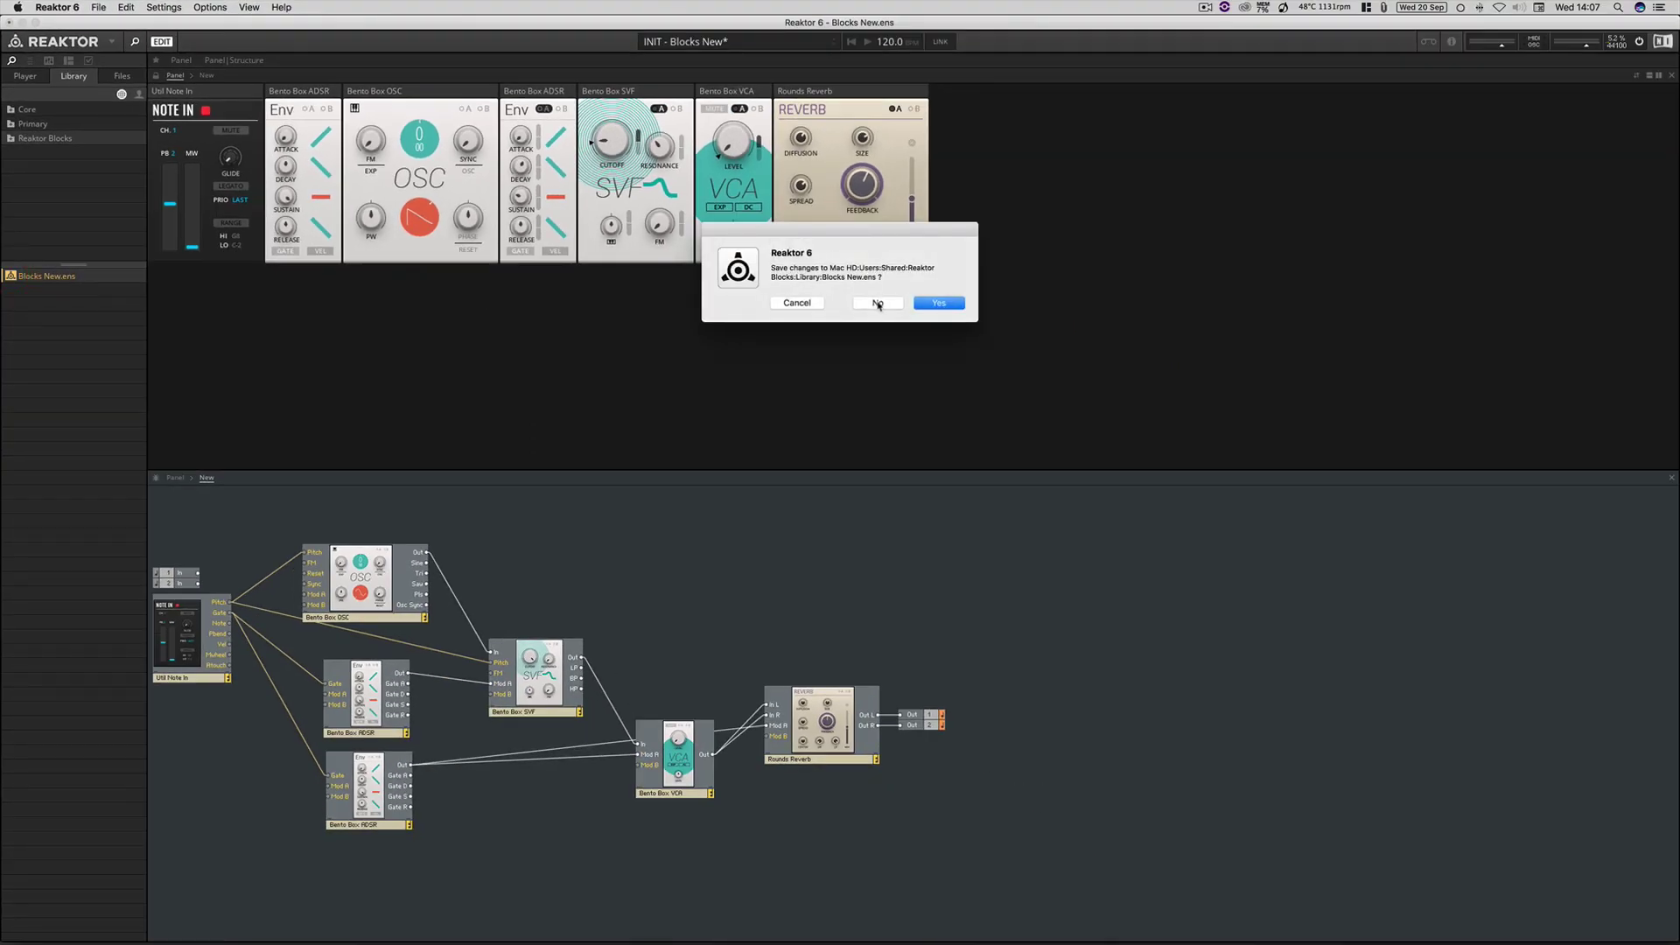
# Answer No to saving changes so Blocks New opens fresh.
pyautogui.click(878, 303)
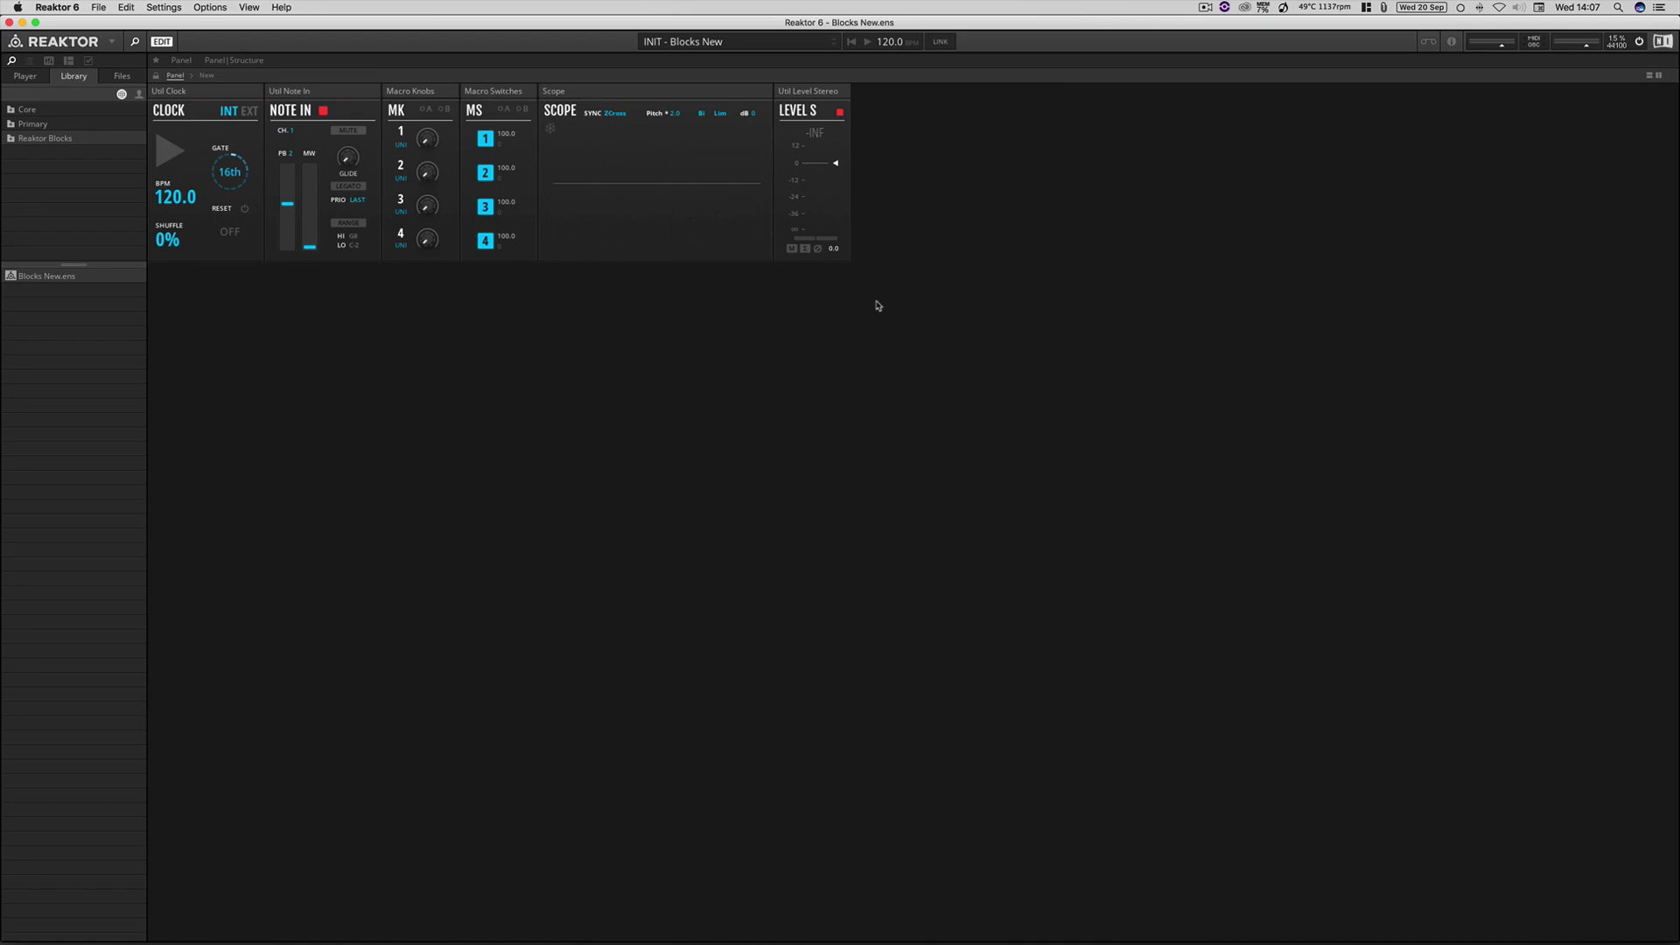
# Delete the Level Stereo, Scope, Macro Switches, Macro Knobs and Clock blocks, keeping only Note In.
pyautogui.click(815, 92)
pyautogui.press('Delete')
pyautogui.click(677, 92)
pyautogui.press('Delete')
pyautogui.click(496, 98)
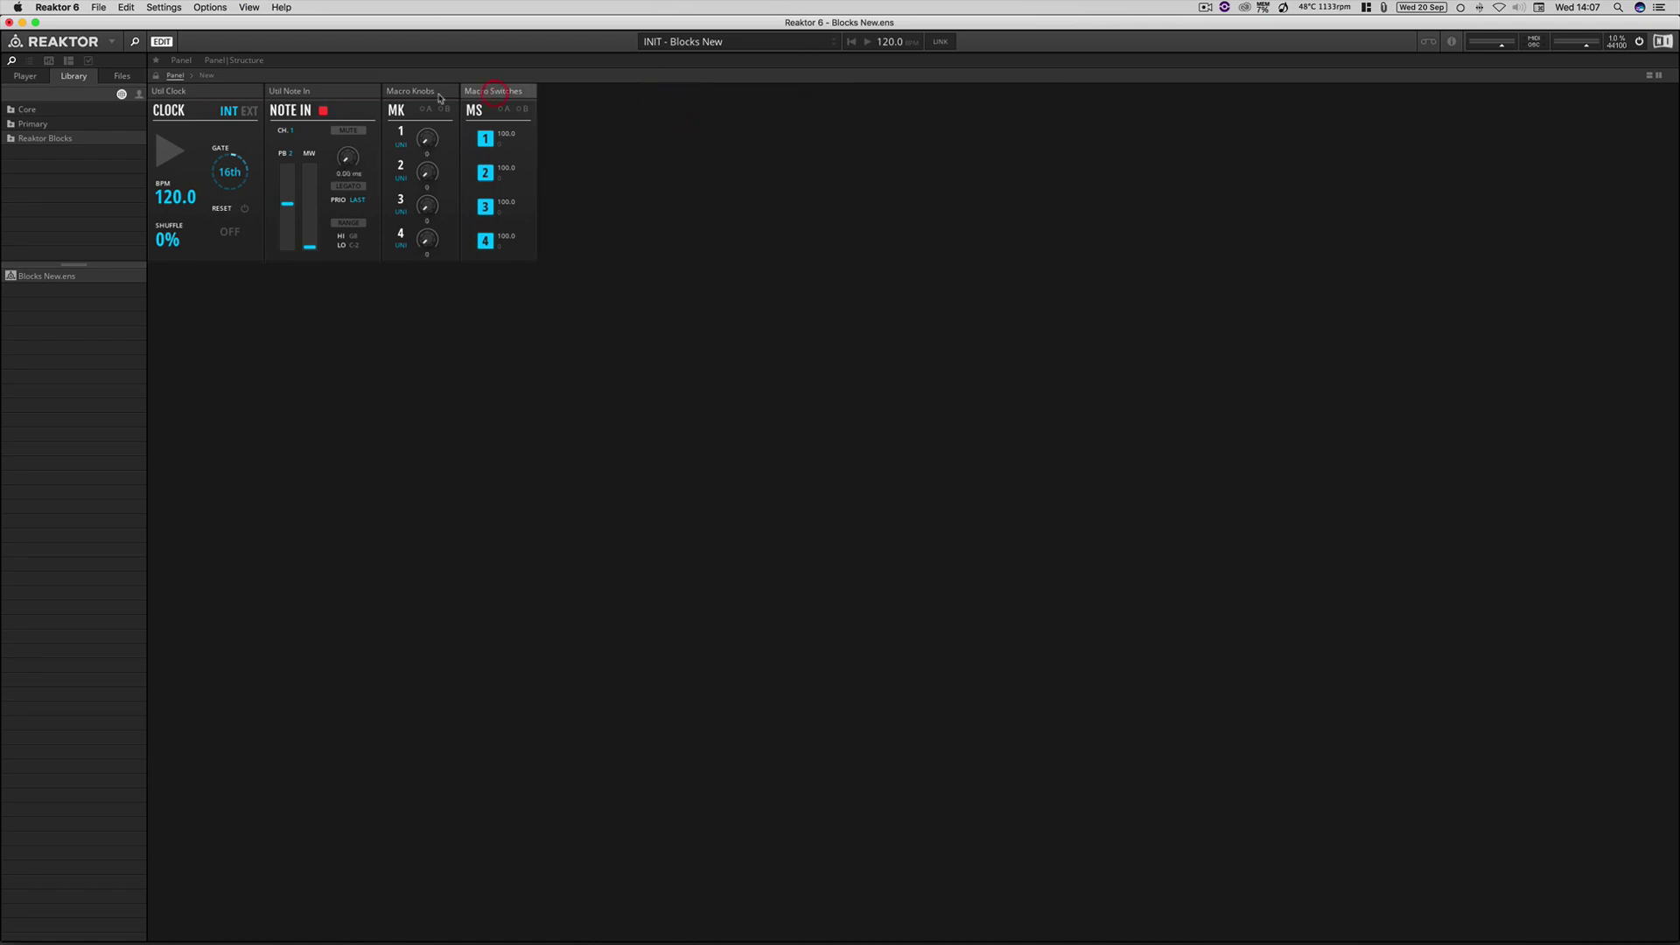
pyautogui.press('Delete')
pyautogui.click(438, 96)
pyautogui.press('Delete')
pyautogui.click(203, 97)
pyautogui.press('Delete')
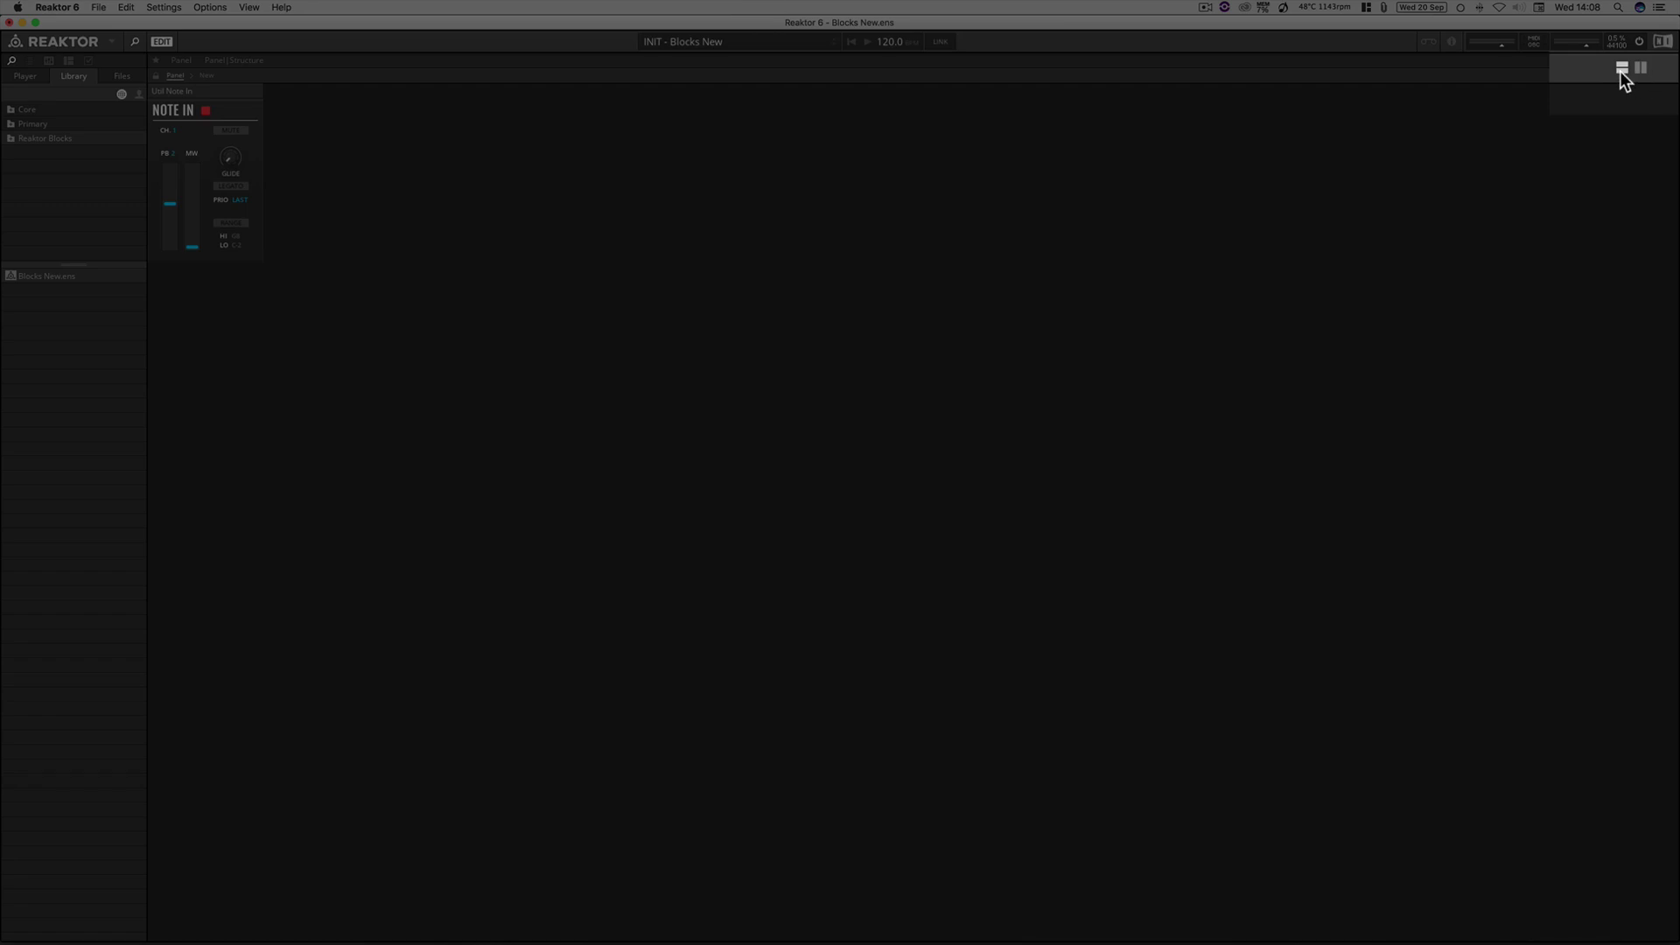
# Show the Structure view below the Note In panel in a top/bottom split.
pyautogui.click(1621, 72)
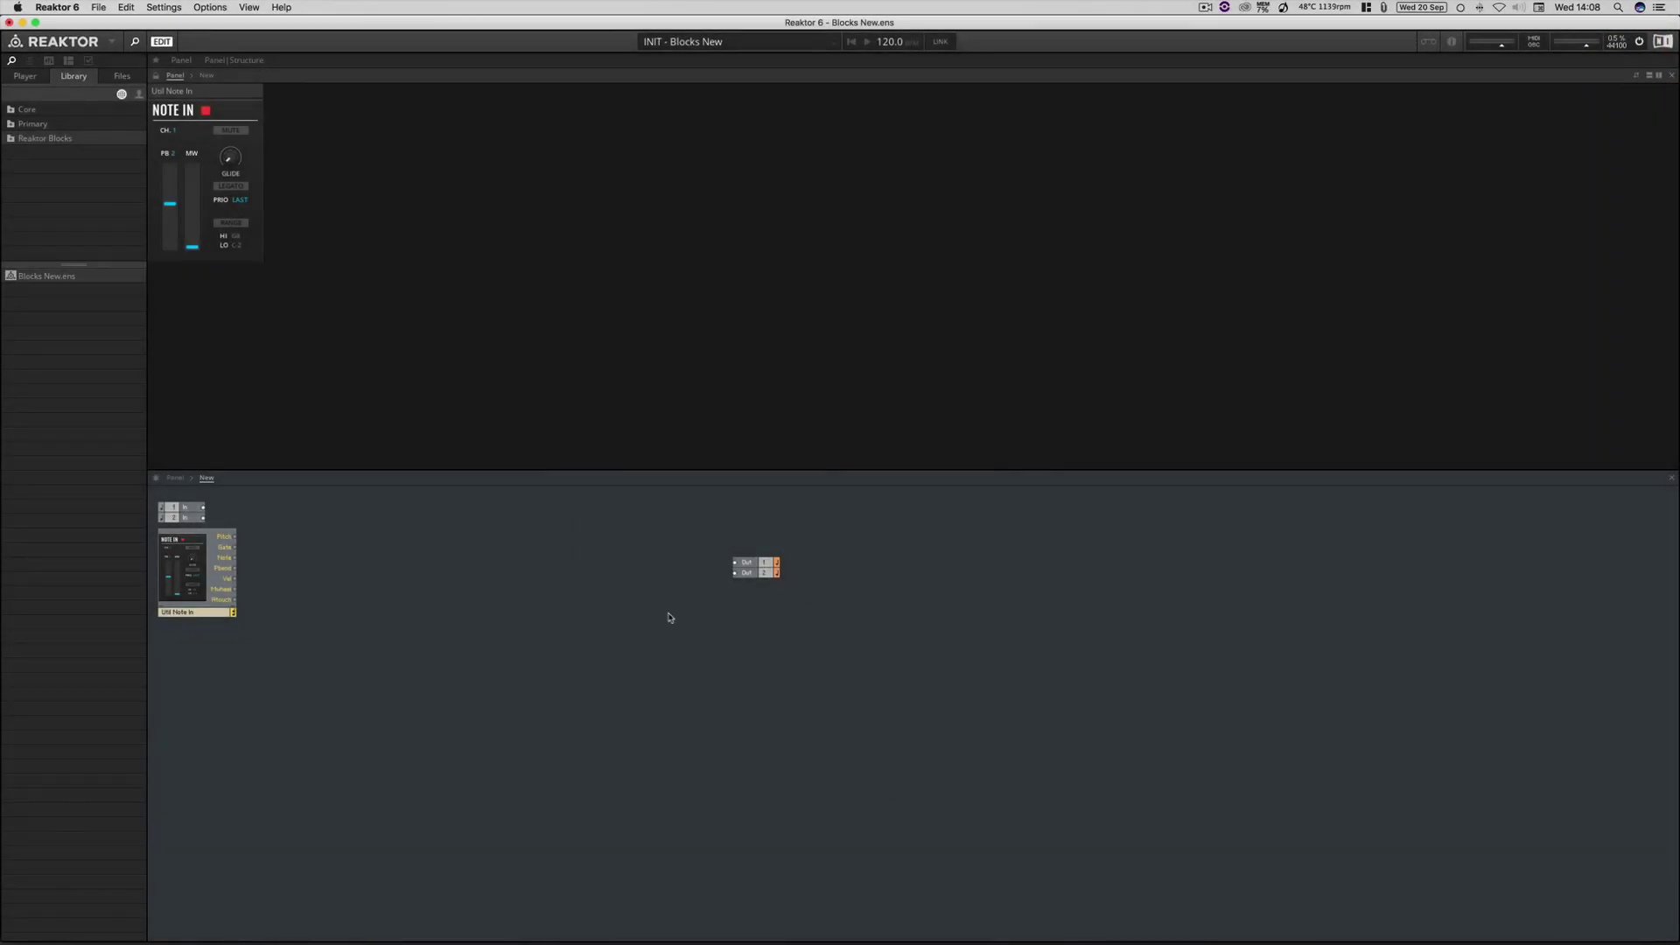
pyautogui.click(206, 75)
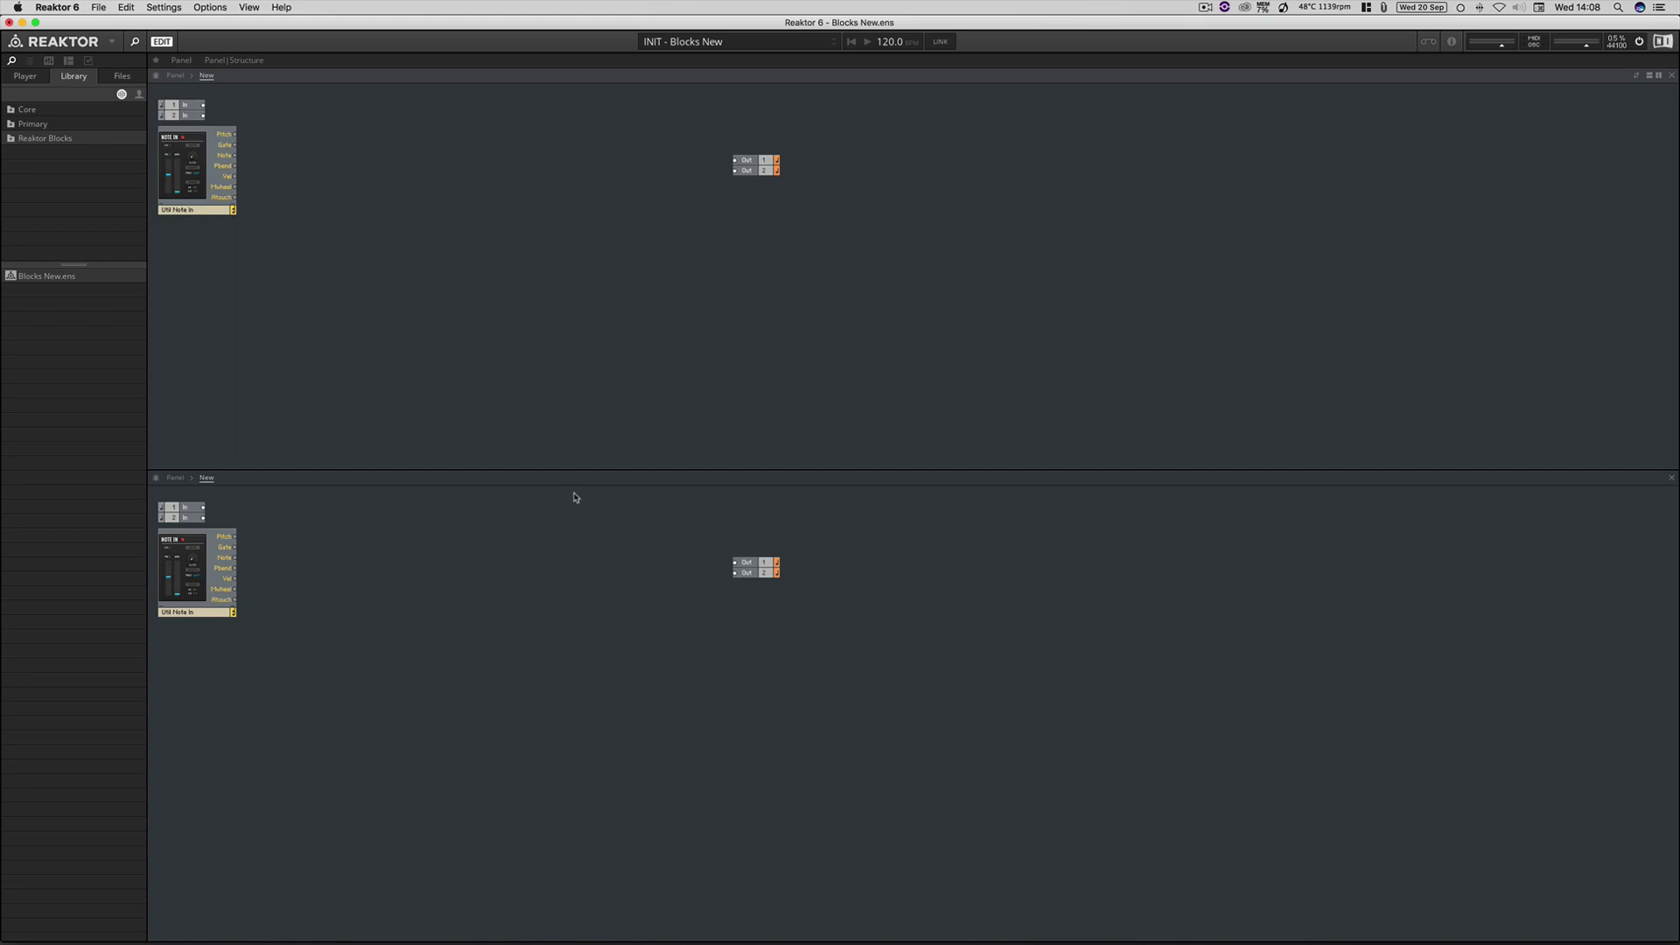
pyautogui.click(177, 77)
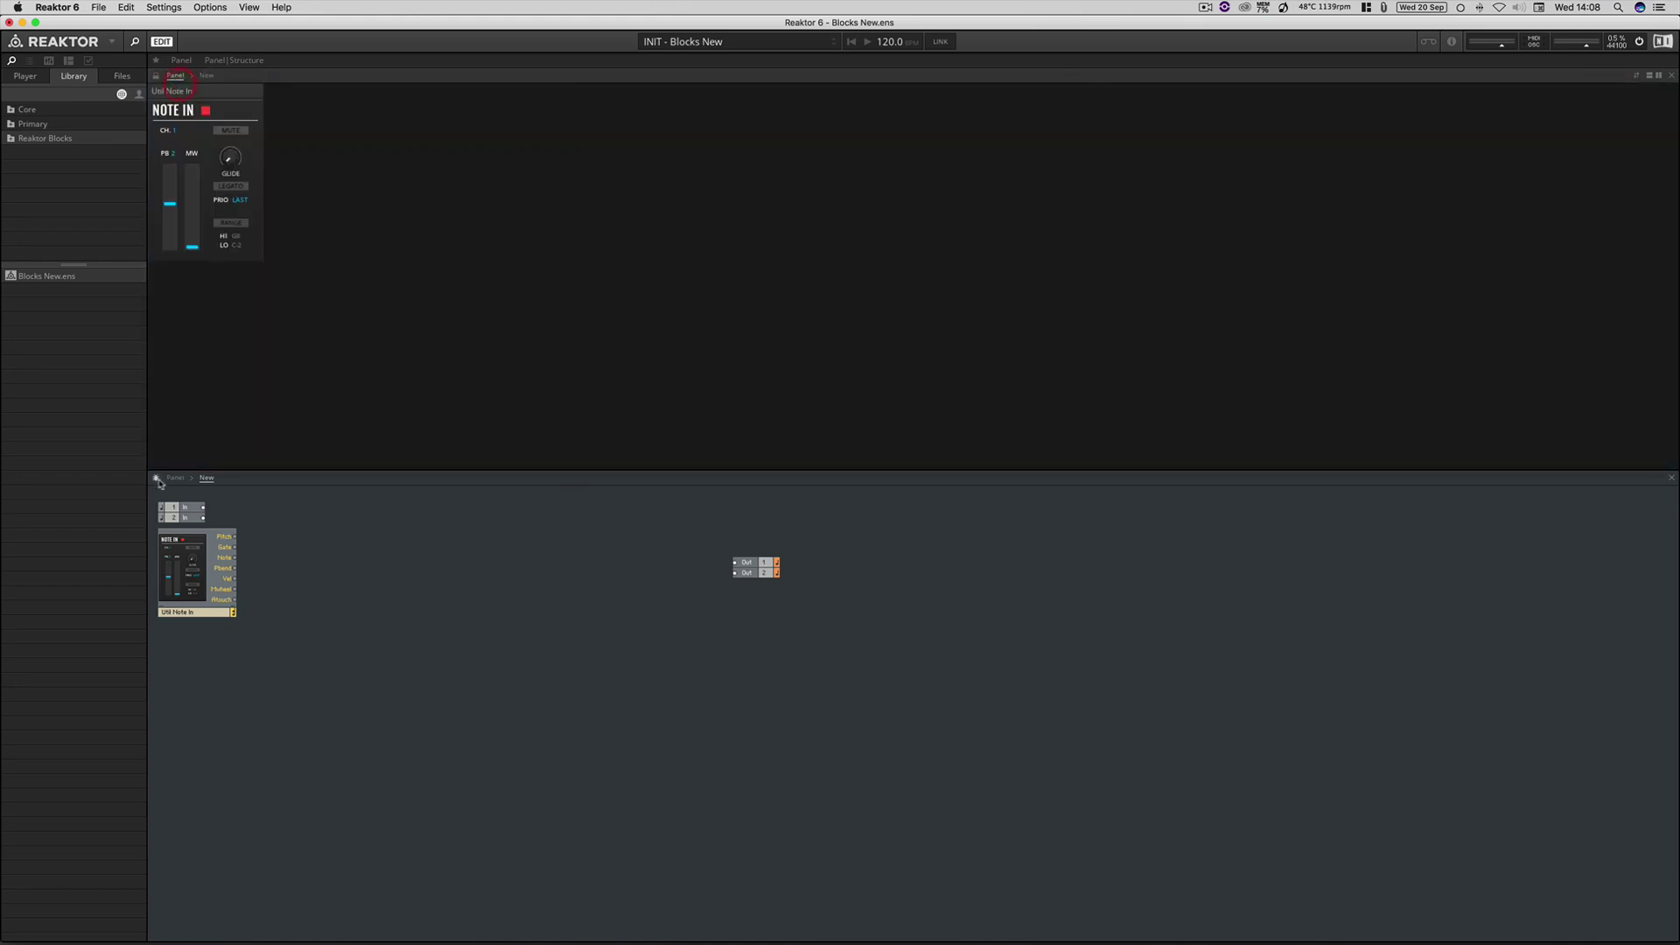
pyautogui.click(175, 478)
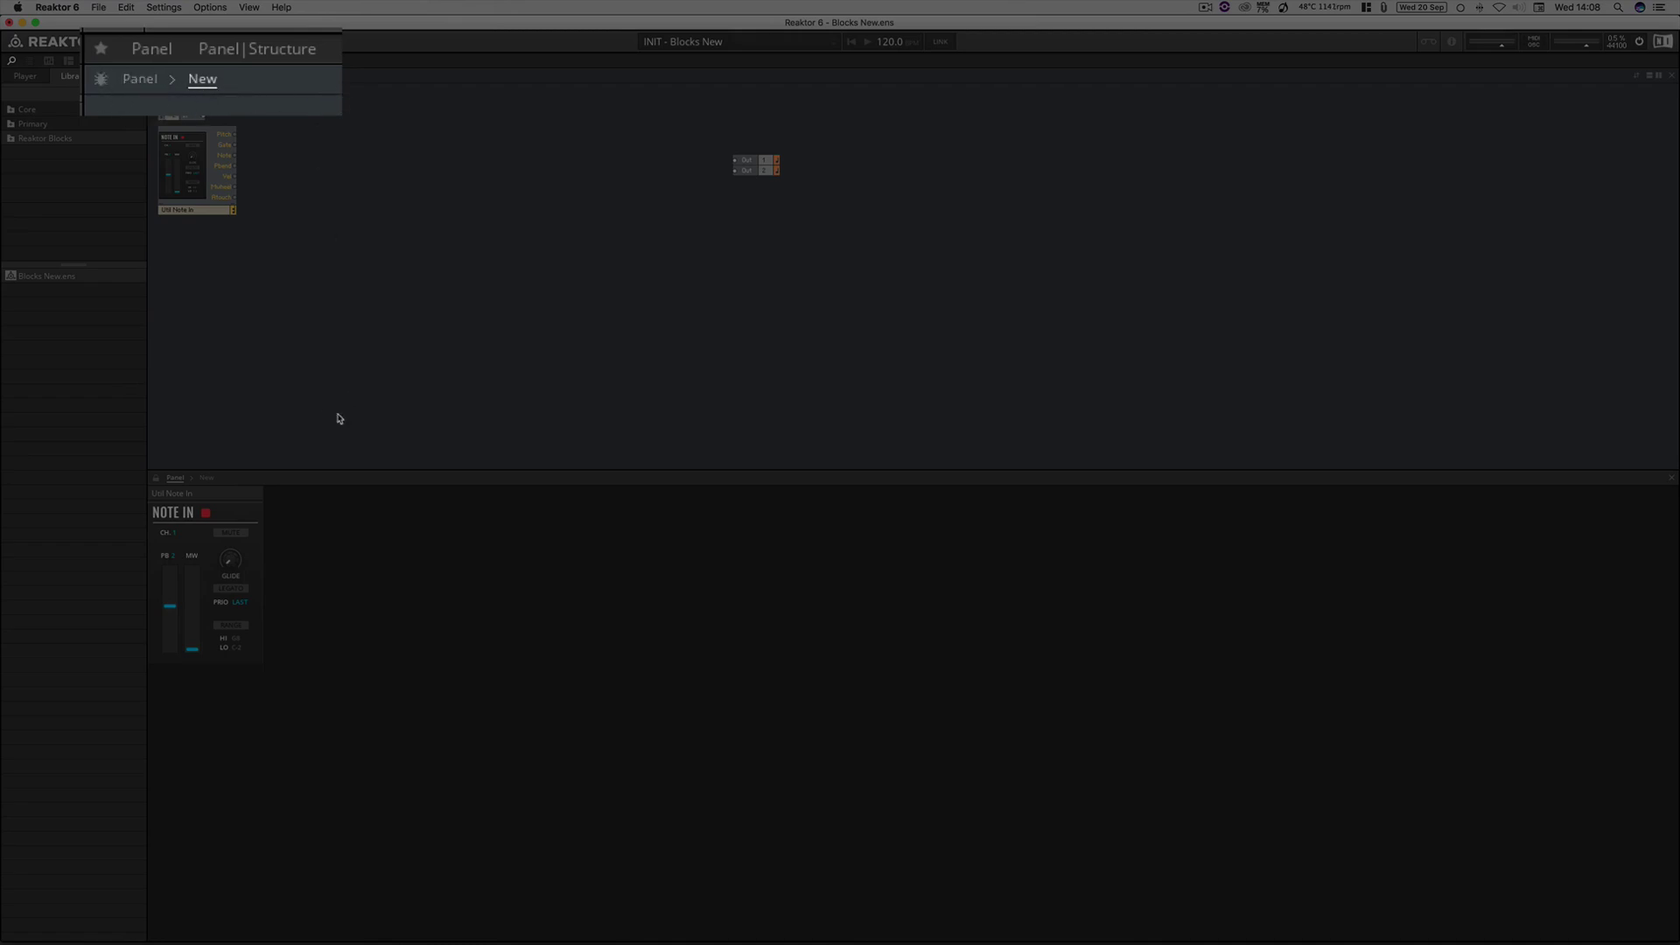
pyautogui.click(138, 77)
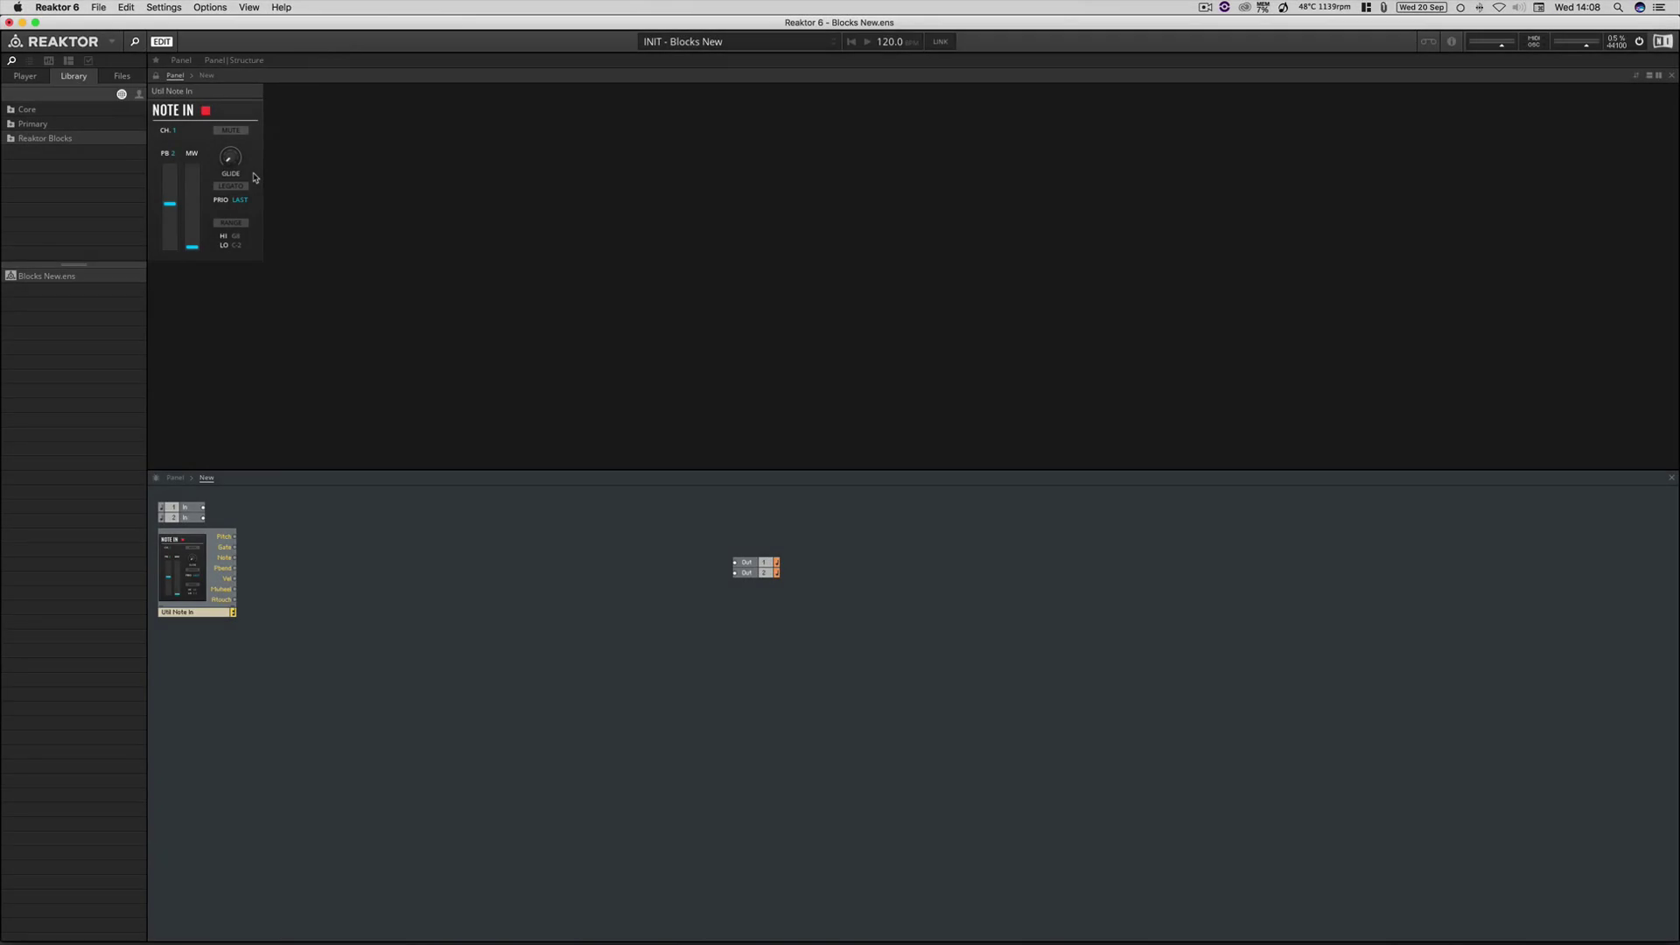
pyautogui.click(1650, 76)
pyautogui.click(1649, 76)
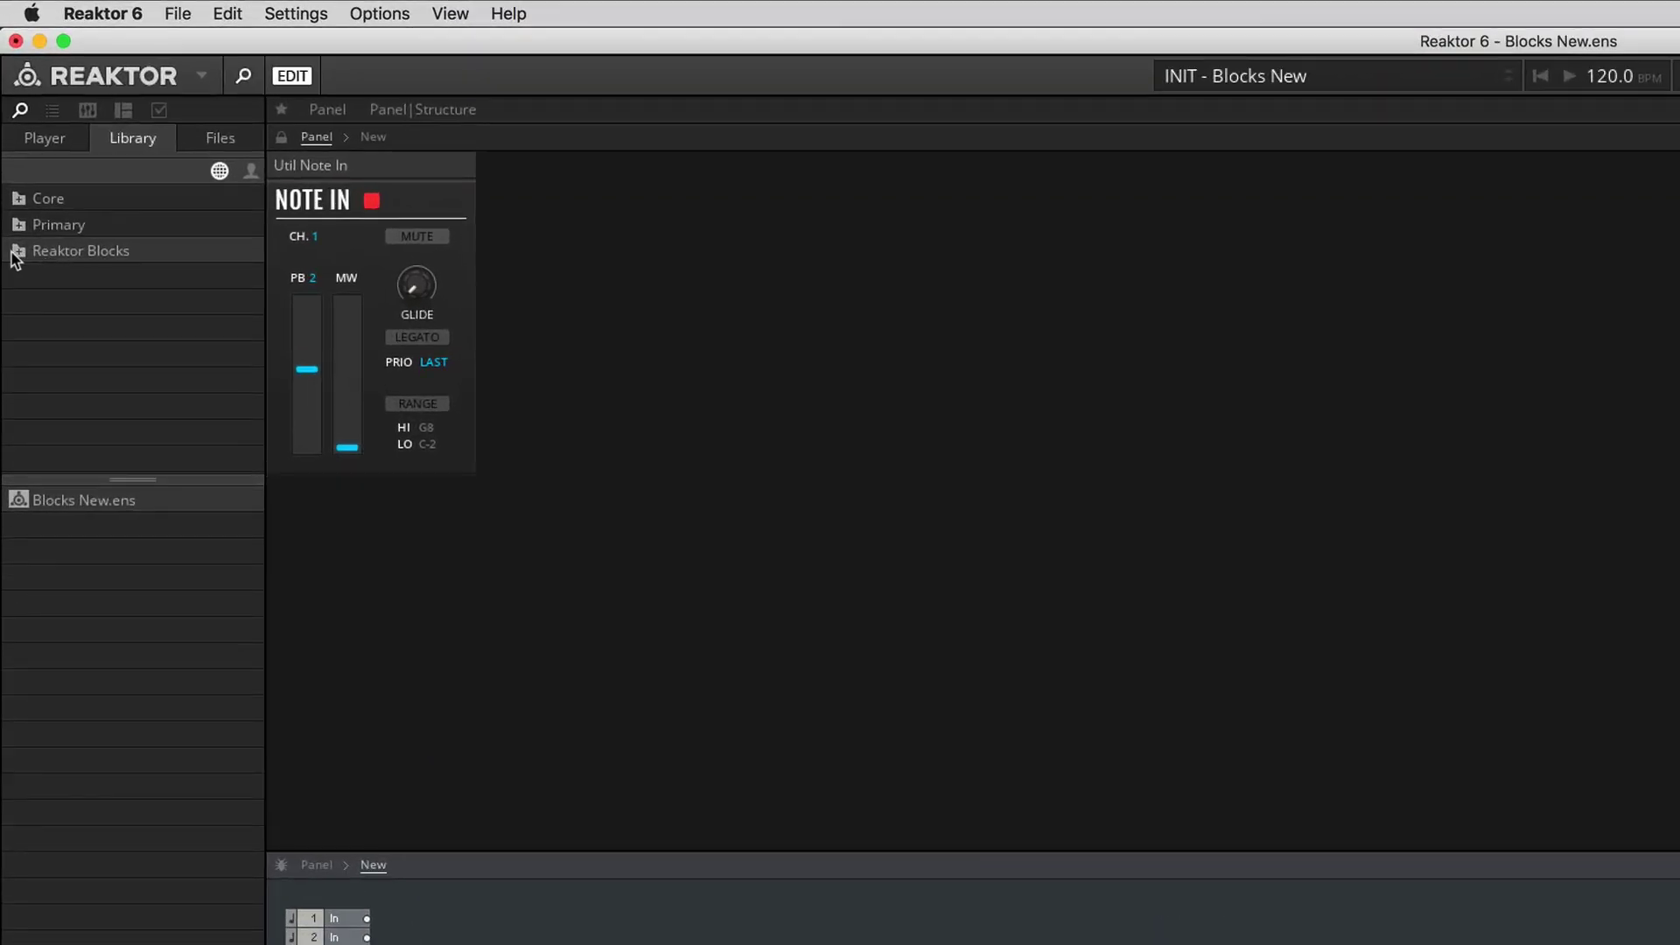
# Expand Reaktor Blocks and list the Bento Box blocks, such as AMP-VCA.ism and FLT-SVF.ism.
pyautogui.click(10, 139)
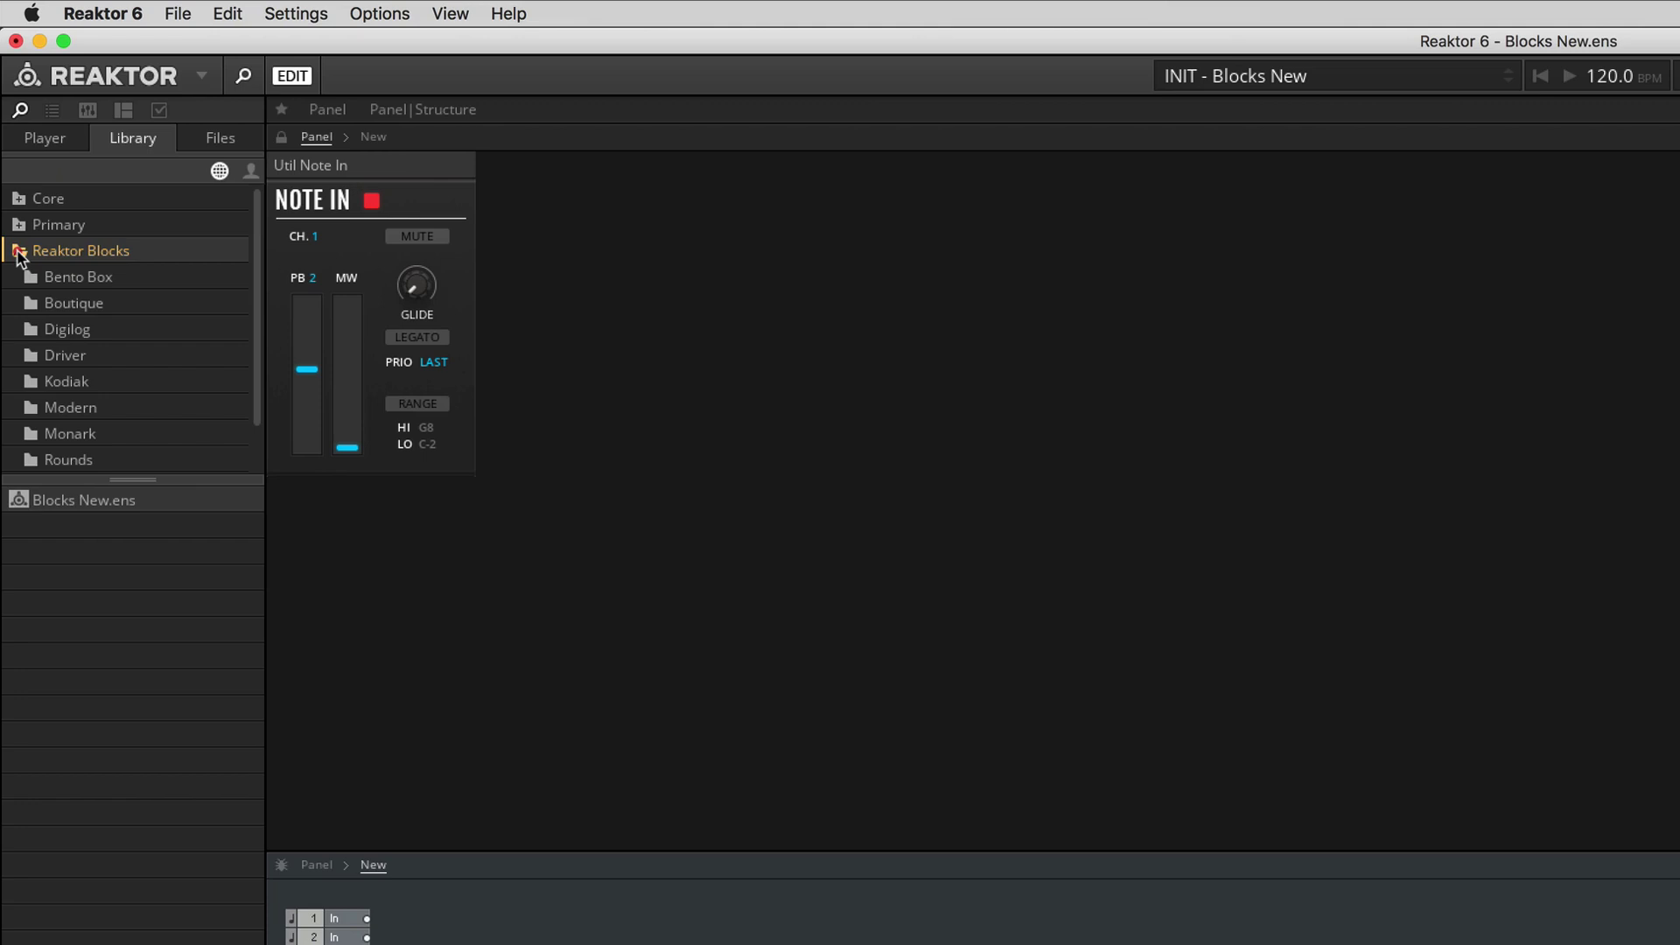
pyautogui.scroll(-1, 130, 291)
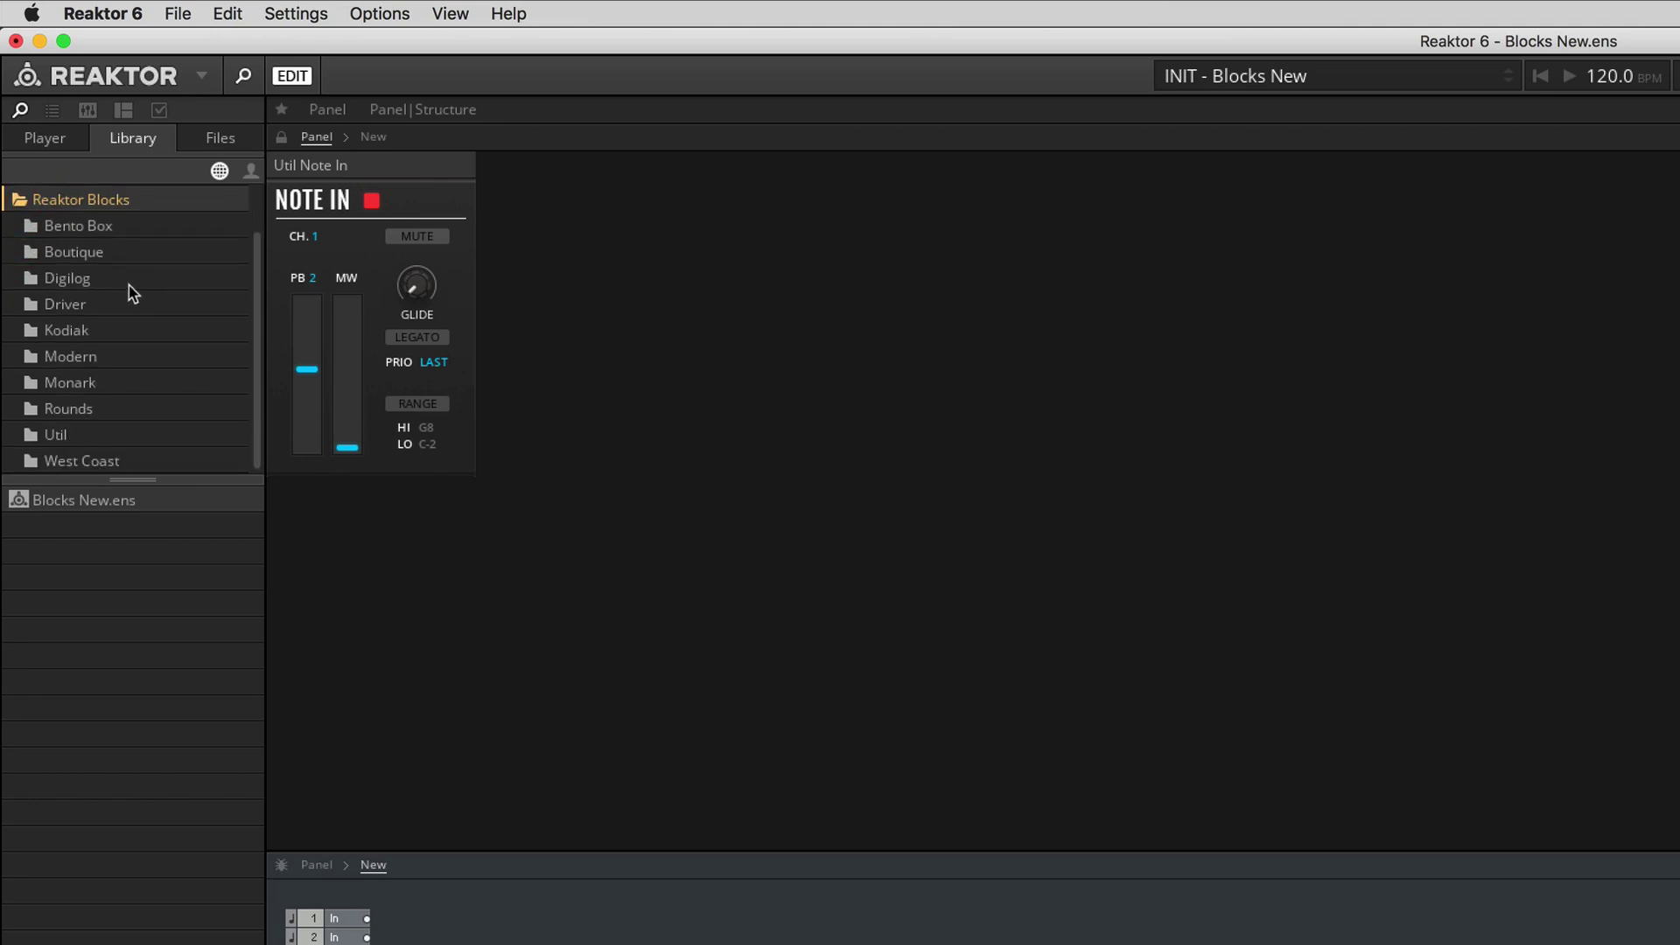
pyautogui.scroll(1, 141, 363)
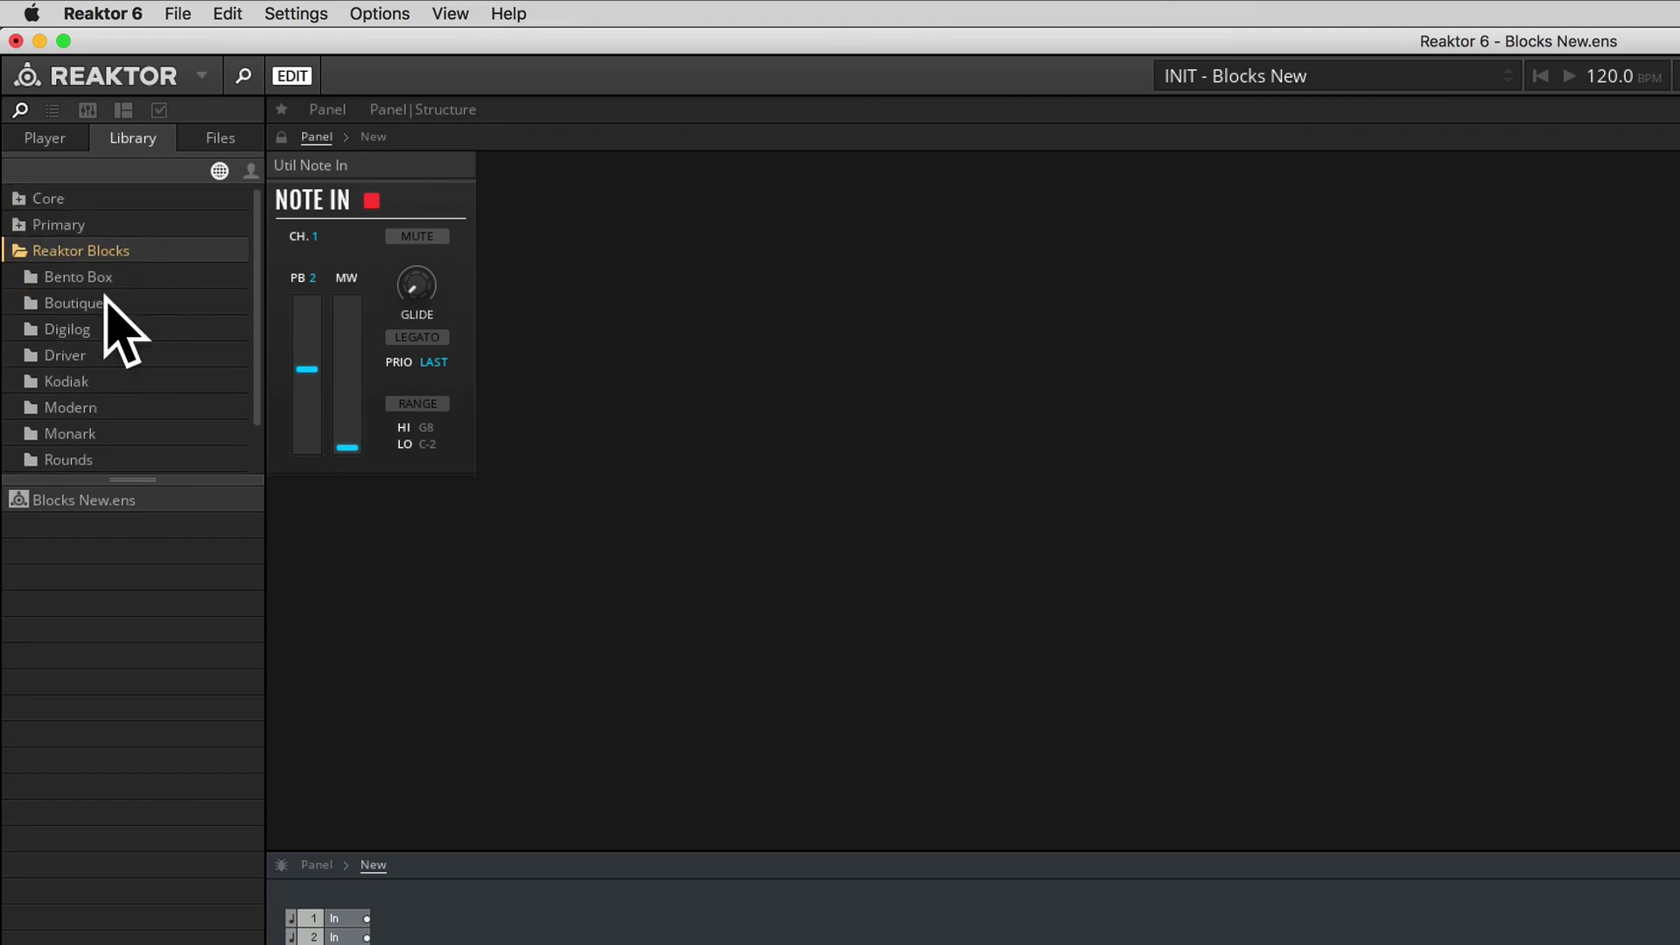
pyautogui.scroll(-1, 151, 352)
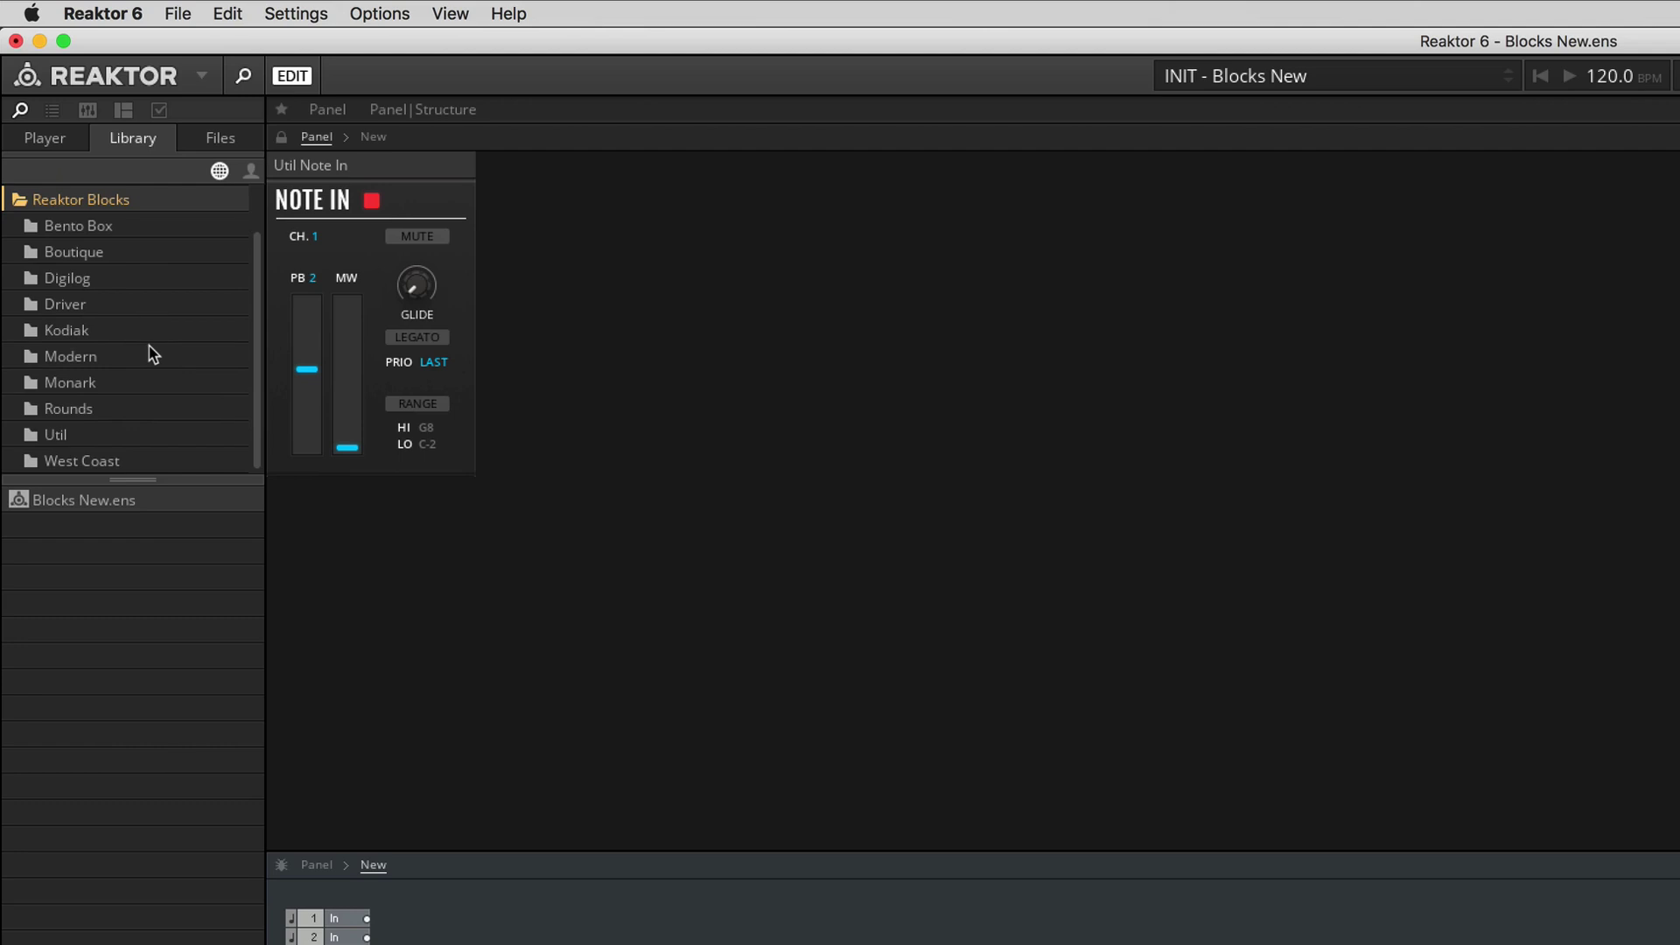
pyautogui.scroll(1, 152, 355)
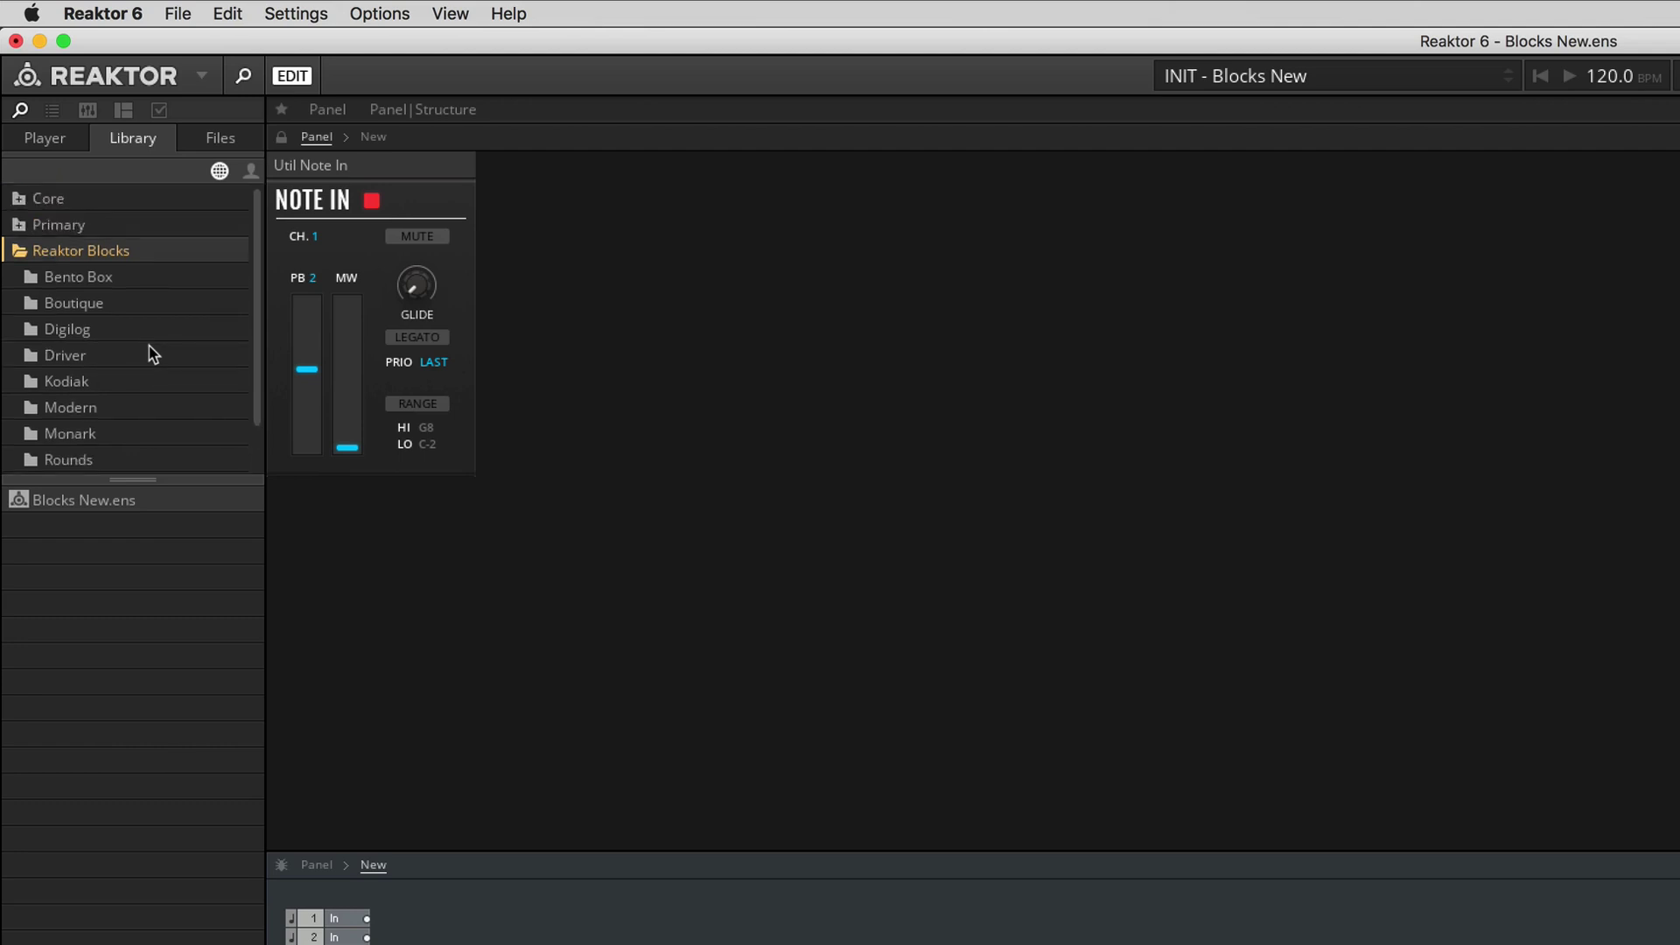
pyautogui.click(50, 285)
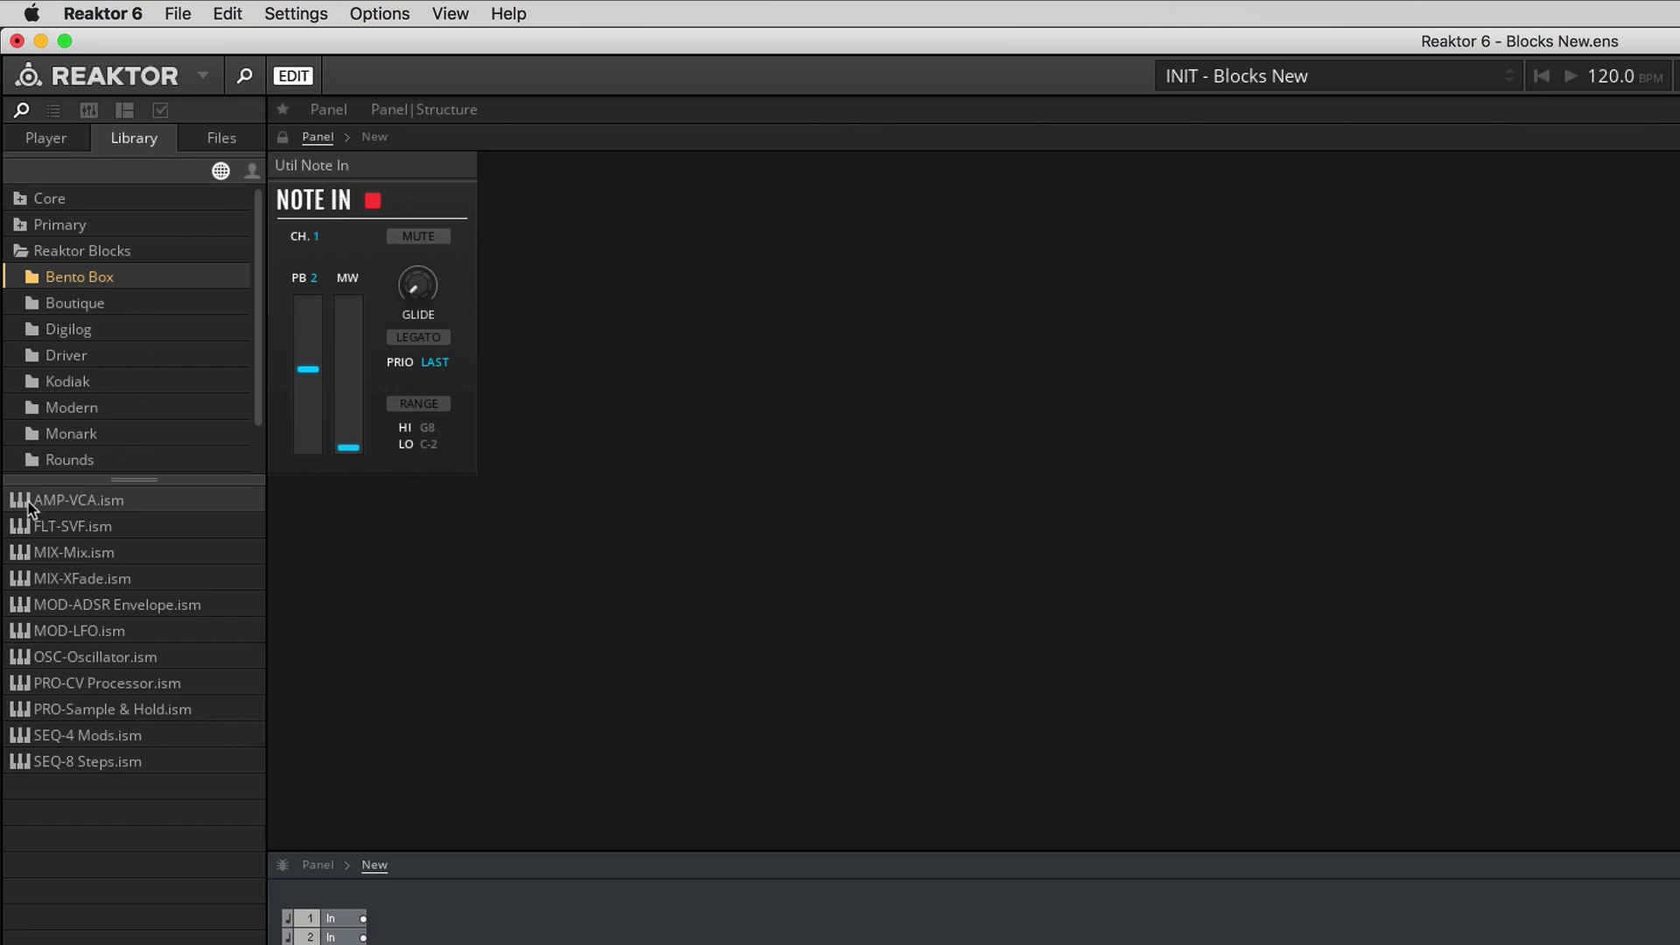
# Add AMP-VCA and FLT-SVF blocks to the ensemble and arrange VCA above SVF in the structure.
pyautogui.moveTo(34, 505); pyautogui.dragTo(539, 340)
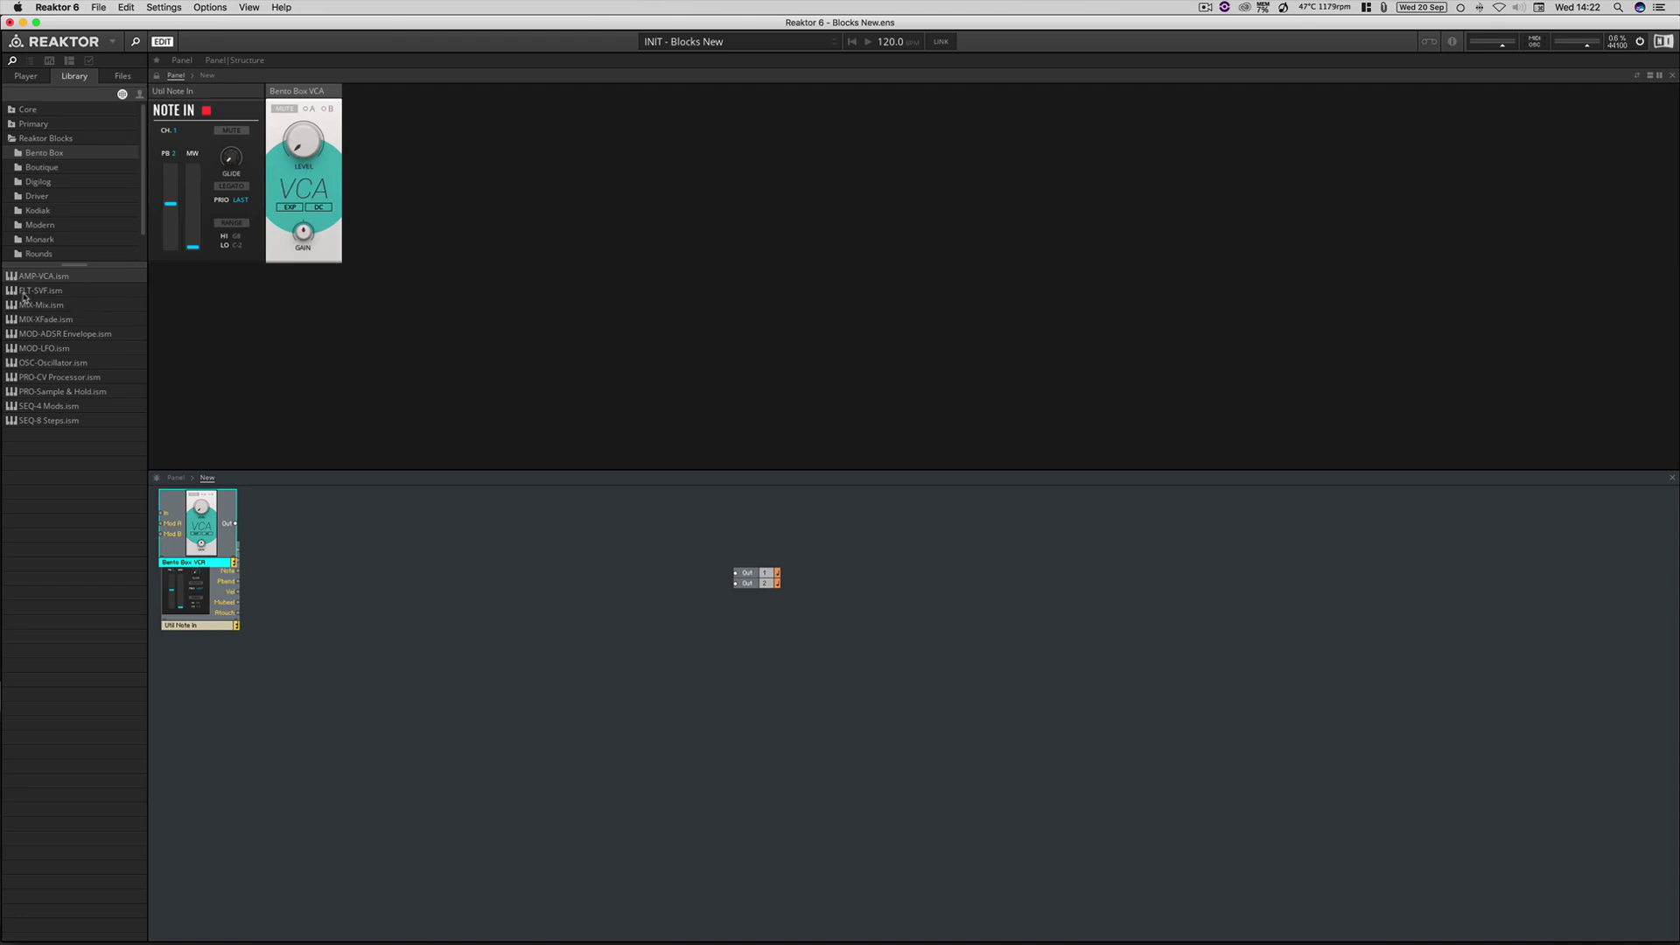
pyautogui.moveTo(19, 291); pyautogui.dragTo(381, 162)
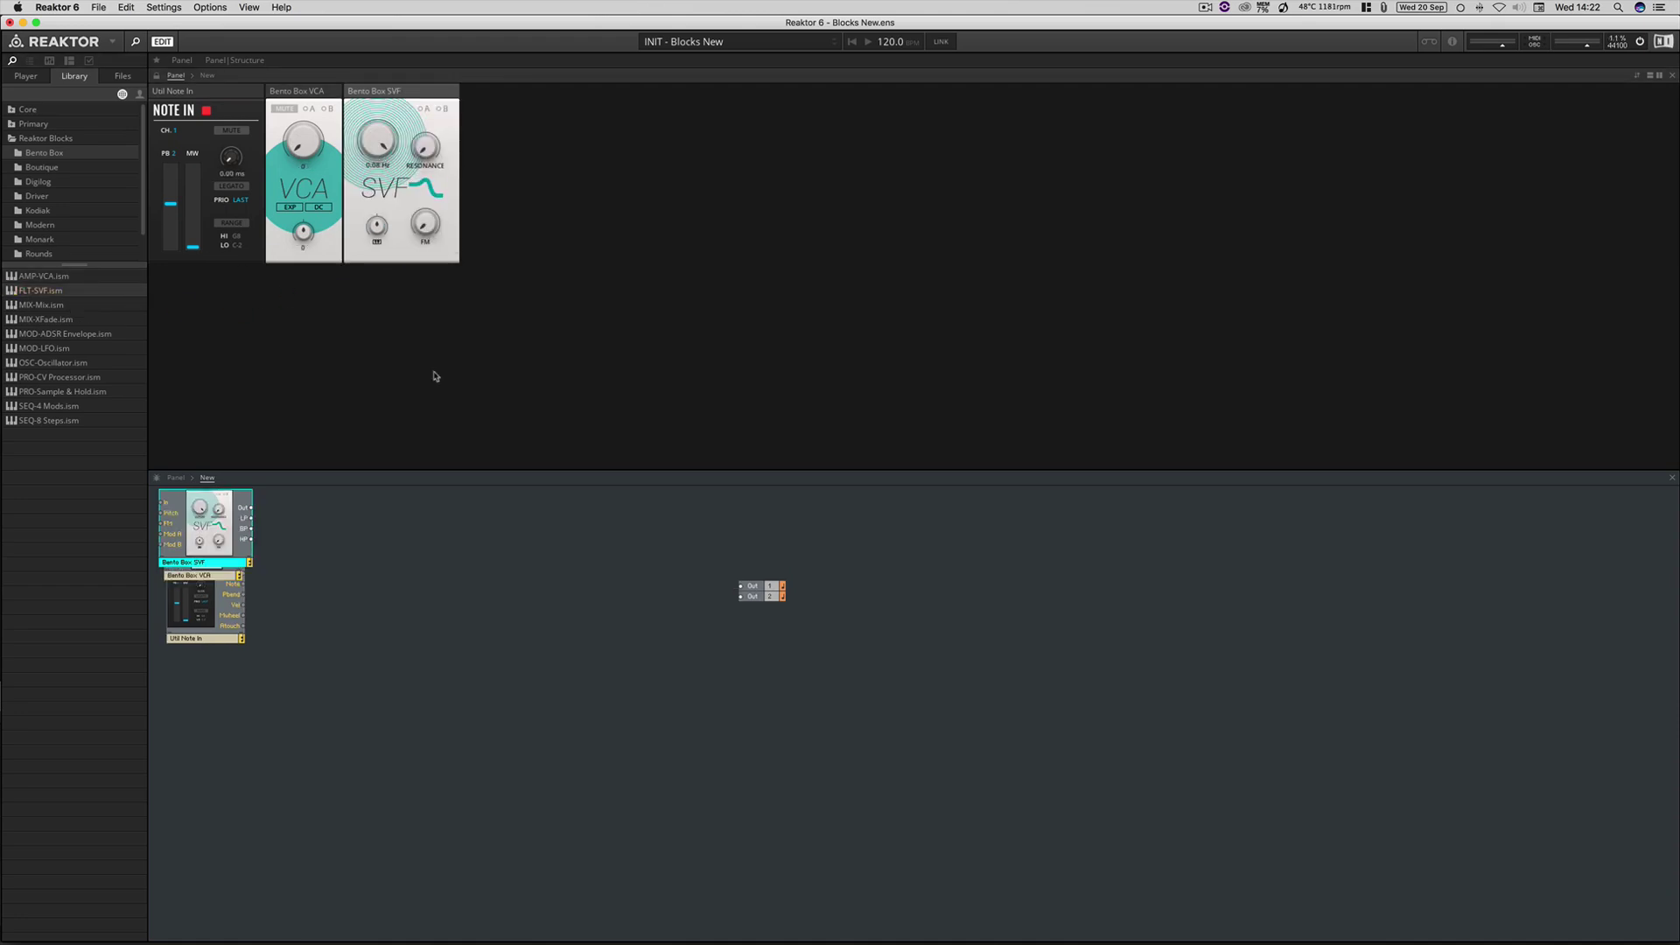
pyautogui.moveTo(205, 523); pyautogui.dragTo(473, 689)
pyautogui.moveTo(212, 547); pyautogui.dragTo(485, 558)
pyautogui.moveTo(430, 699); pyautogui.dragTo(440, 754)
pyautogui.moveTo(475, 561)
pyautogui.mouseDown()
pyautogui.moveTo(501, 561)
pyautogui.moveTo(482, 562)
pyautogui.mouseUp()
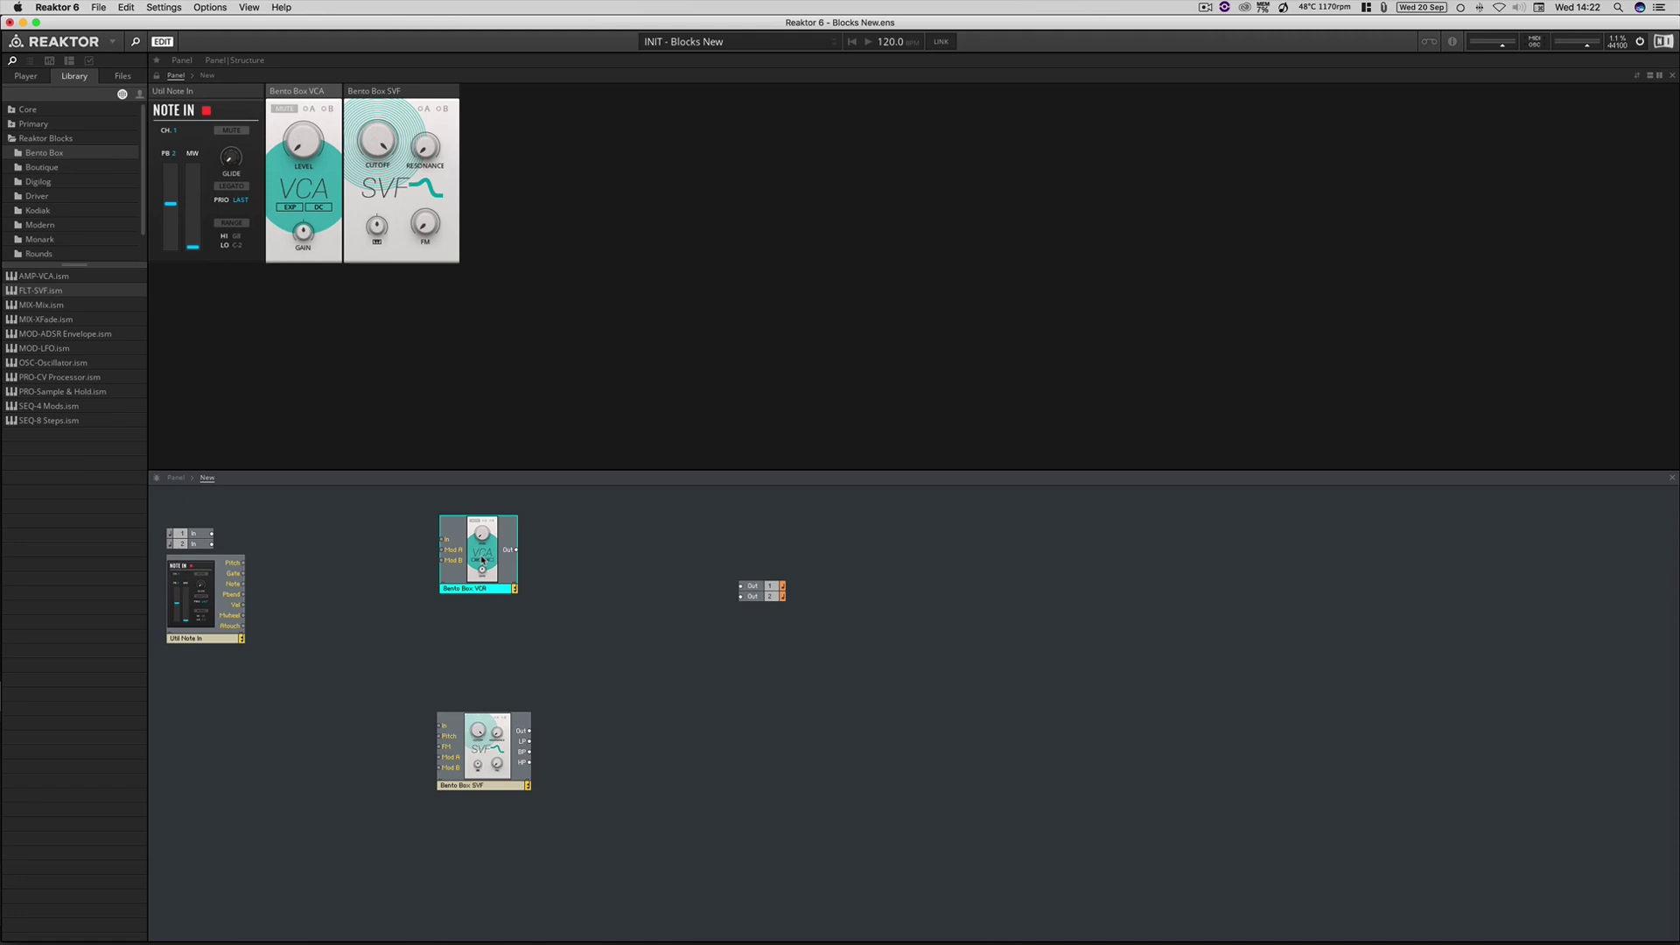
pyautogui.click(486, 734)
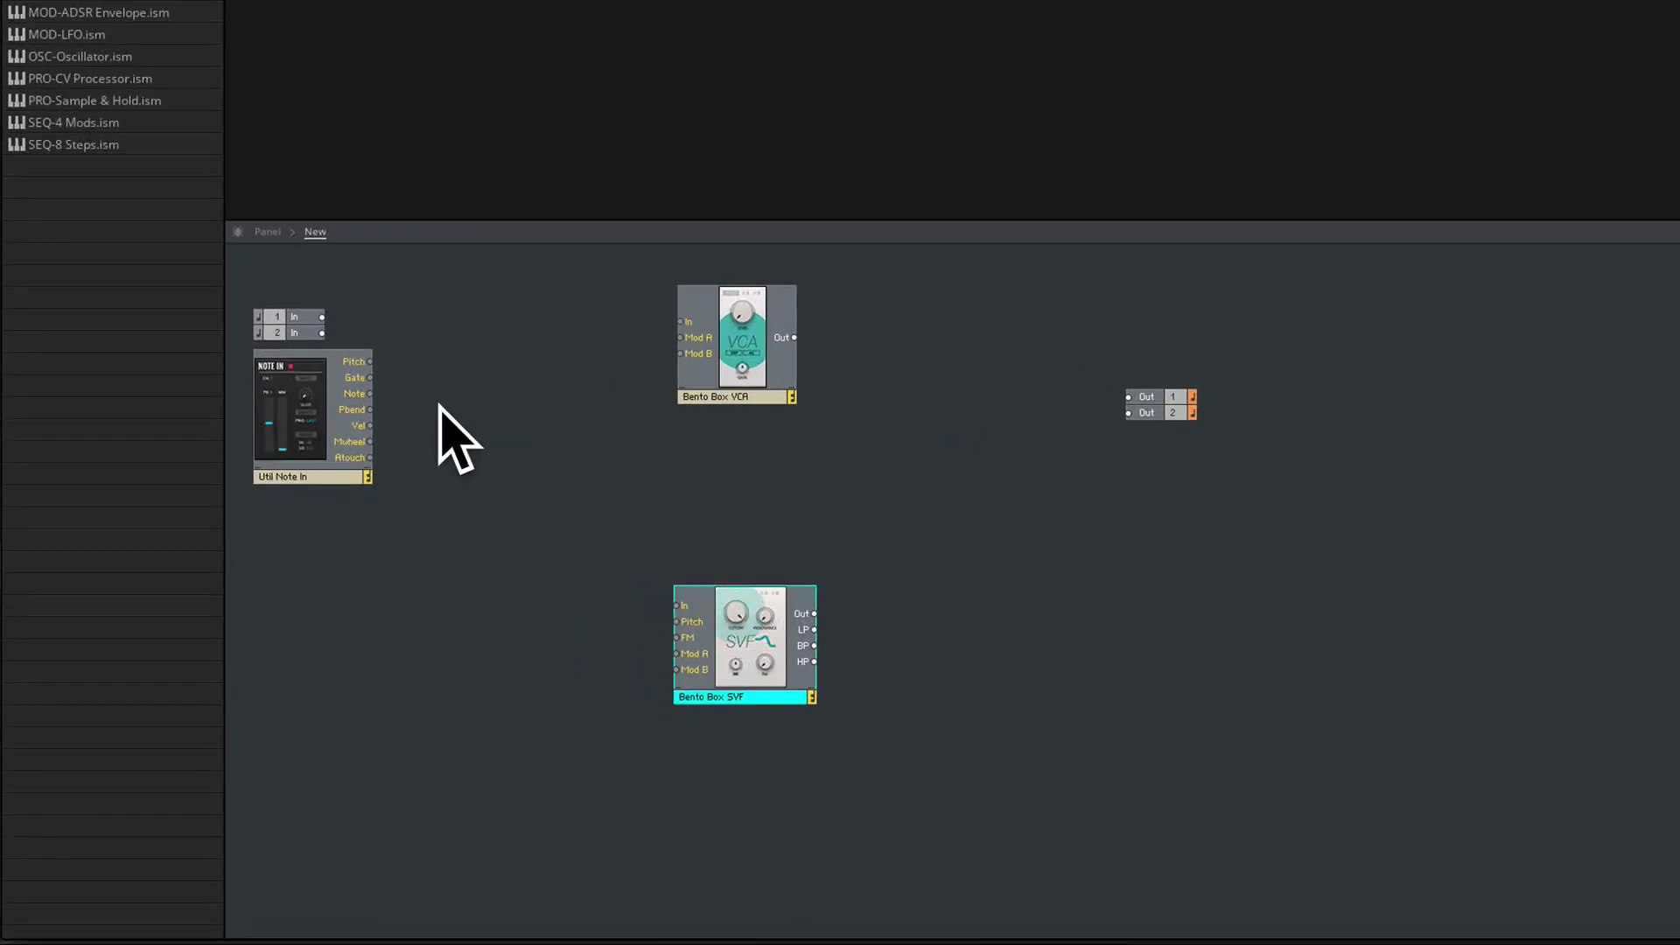
pyautogui.moveTo(369, 361); pyautogui.dragTo(681, 322)
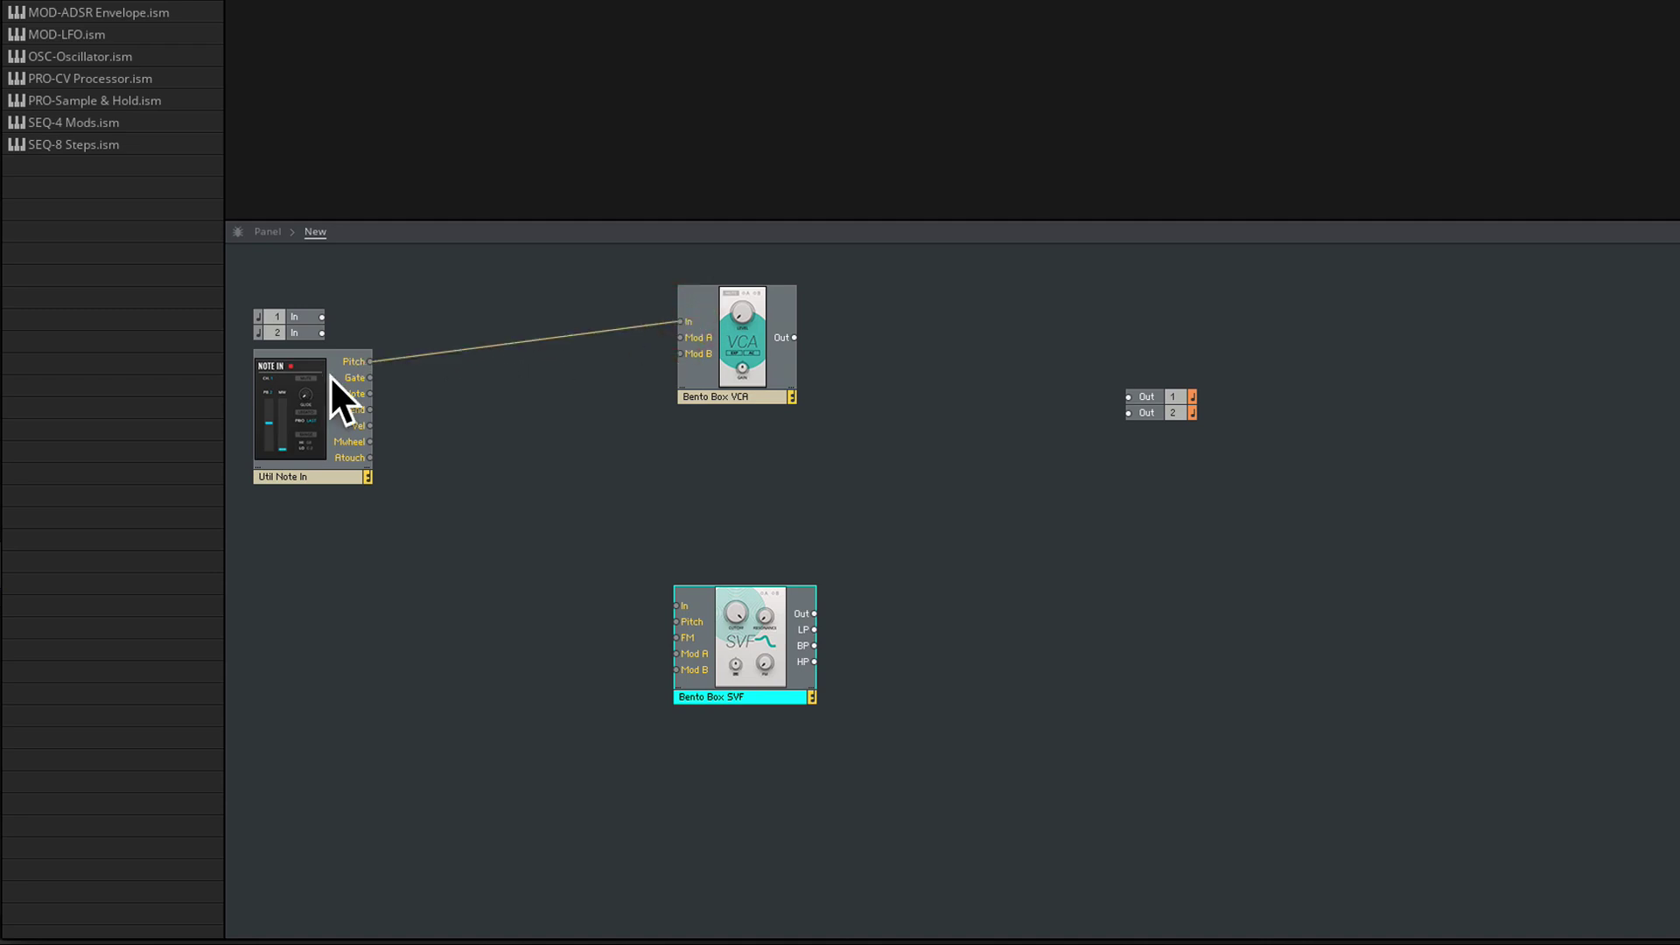
pyautogui.moveTo(370, 377); pyautogui.dragTo(680, 609)
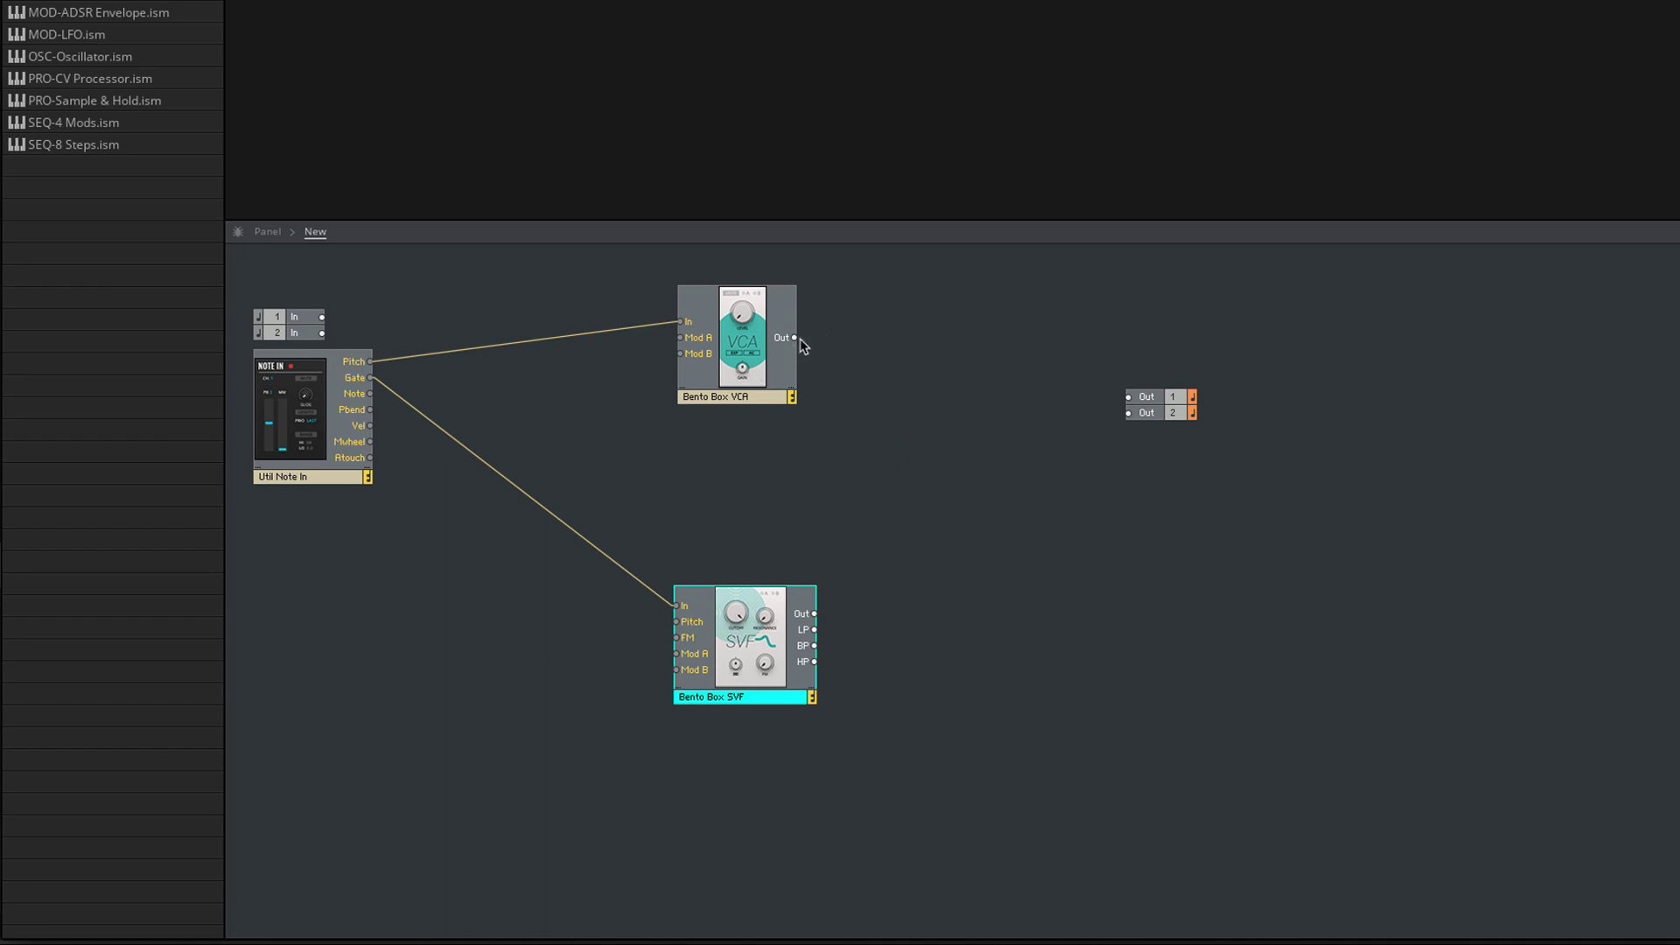
pyautogui.moveTo(796, 339); pyautogui.dragTo(1129, 397)
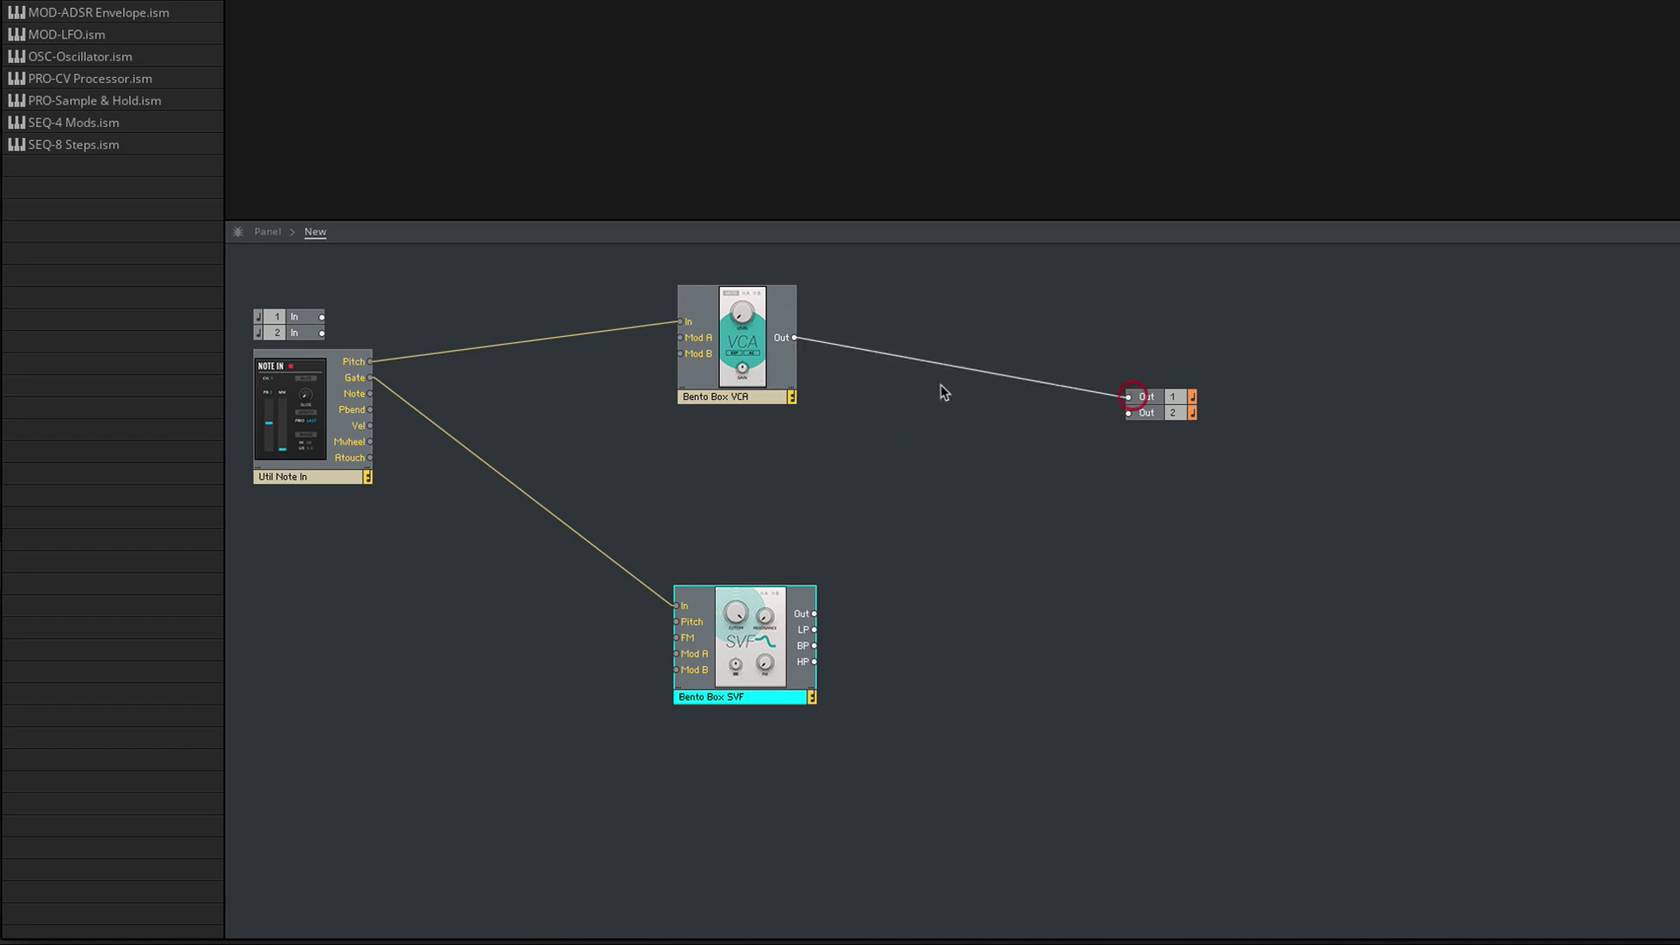
pyautogui.moveTo(795, 342); pyautogui.dragTo(1129, 413)
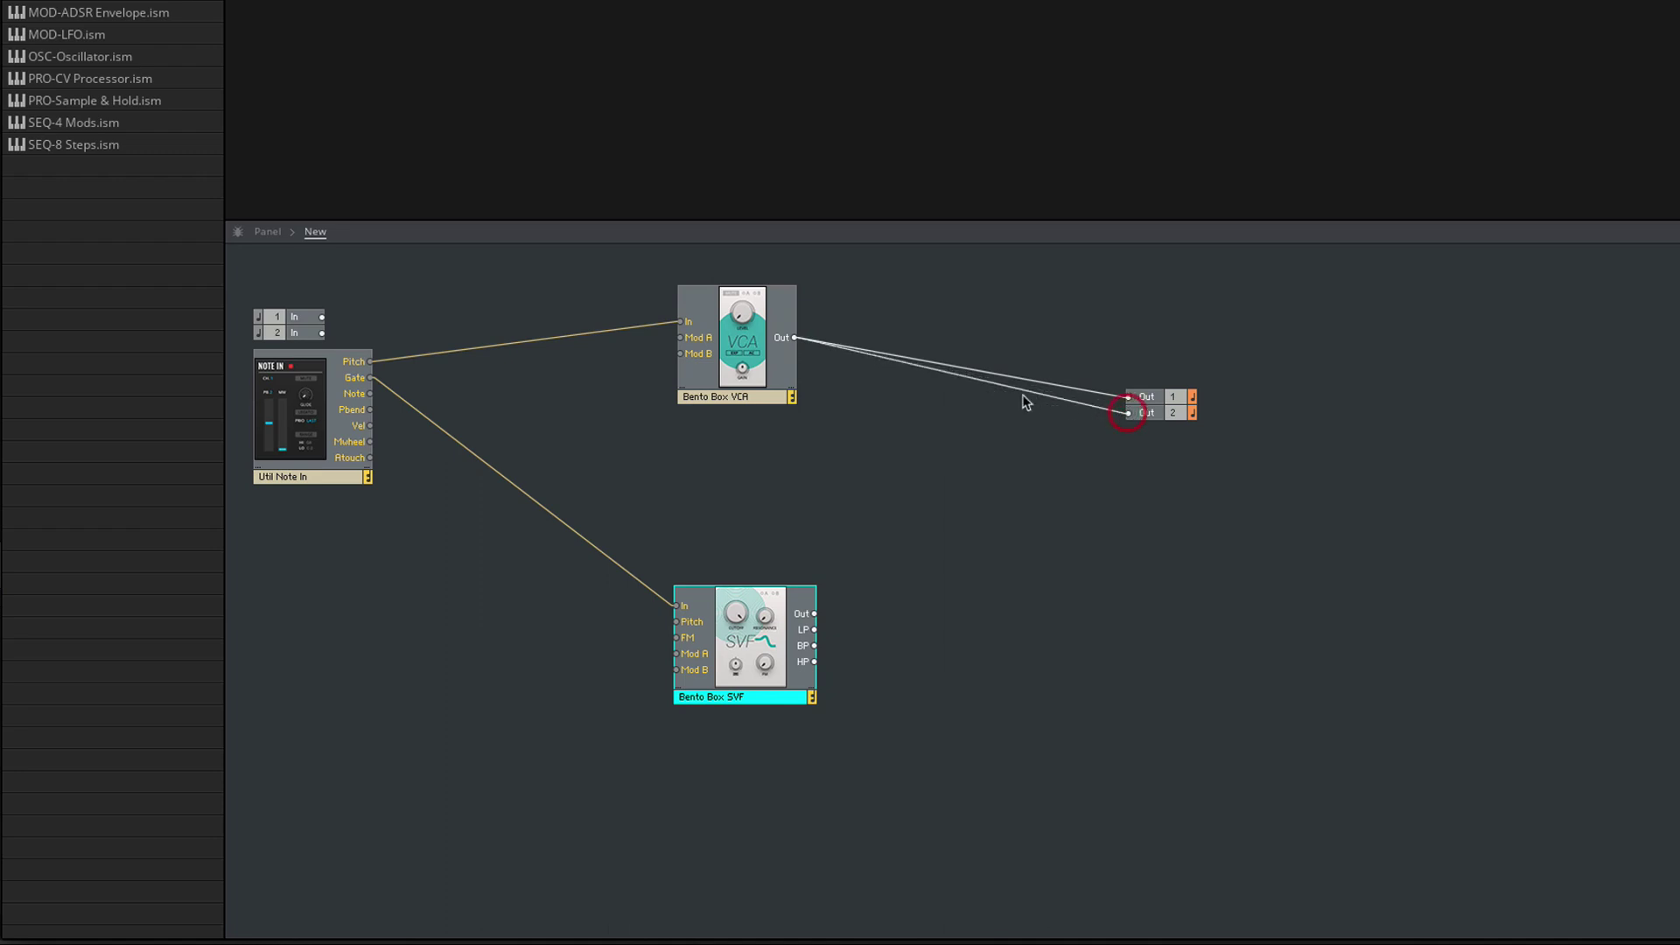
pyautogui.click(538, 342)
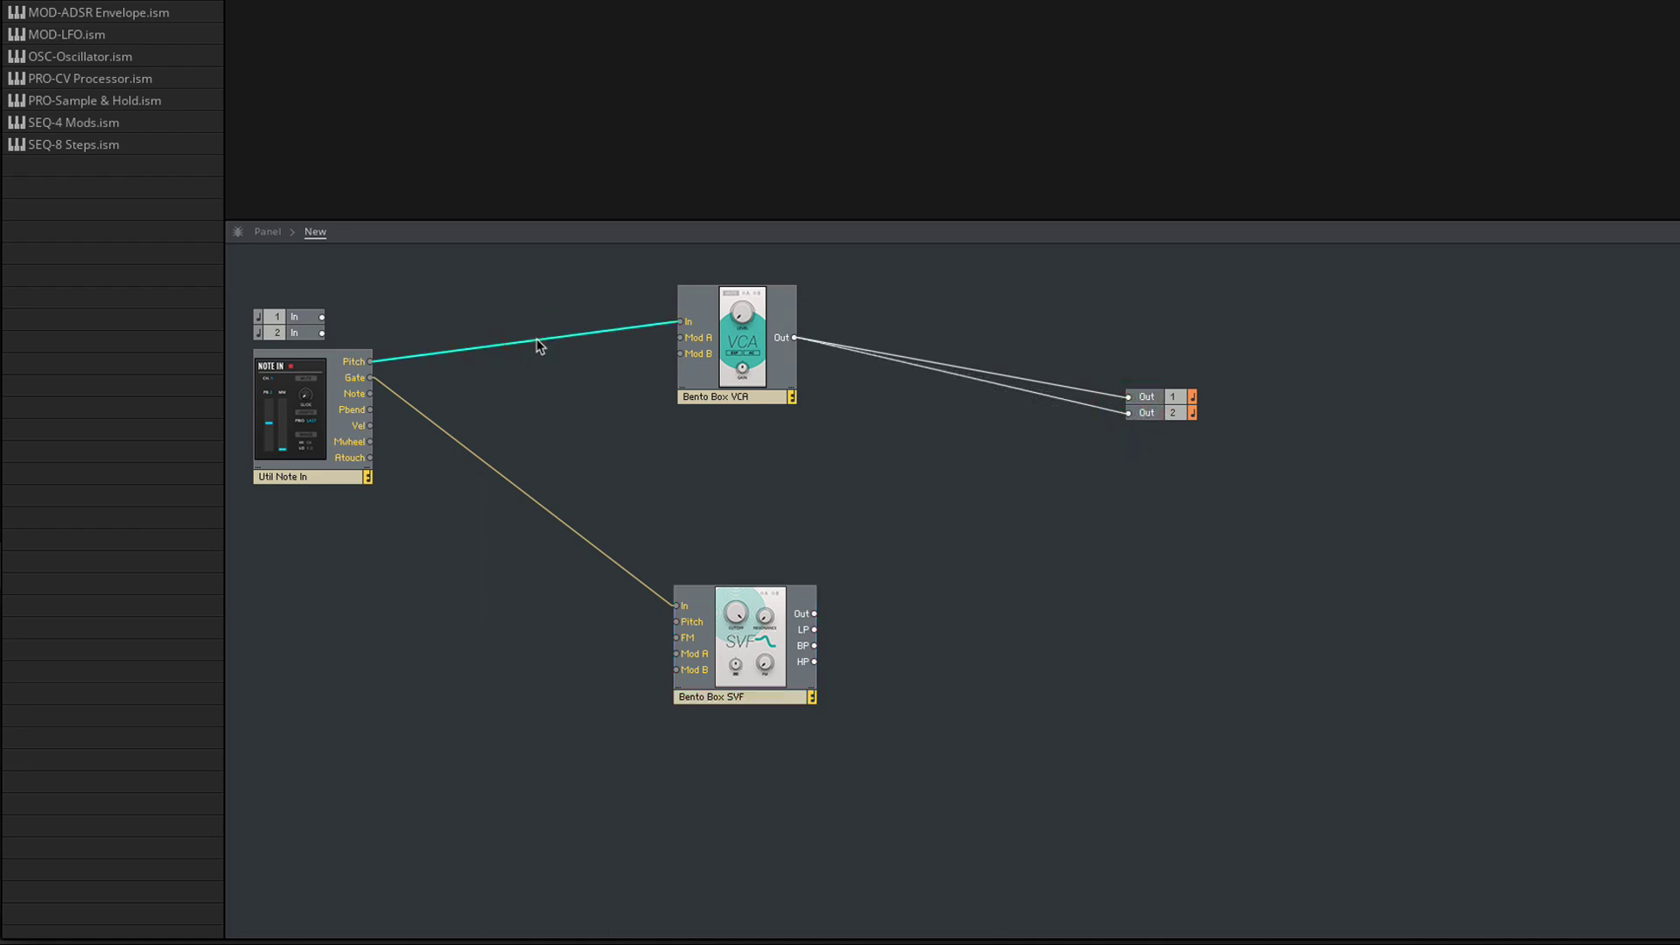
pyautogui.press('Delete')
pyautogui.click(529, 496)
pyautogui.press('Delete')
pyautogui.click(962, 381)
pyautogui.press('Delete')
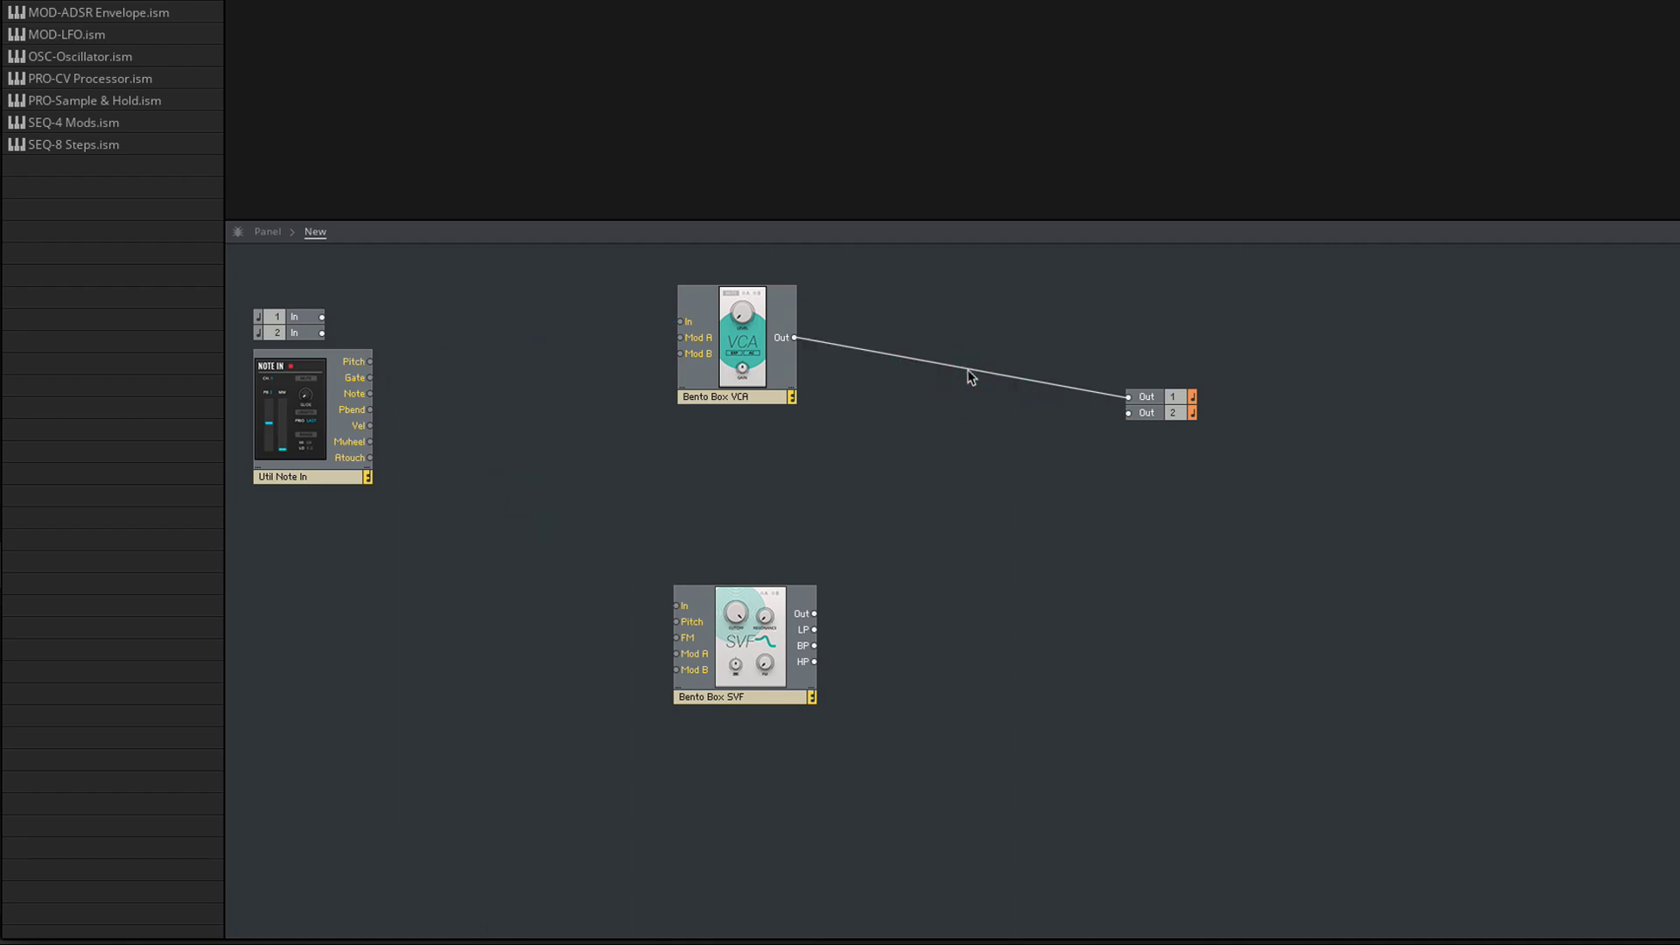
pyautogui.click(970, 374)
pyautogui.press('Delete')
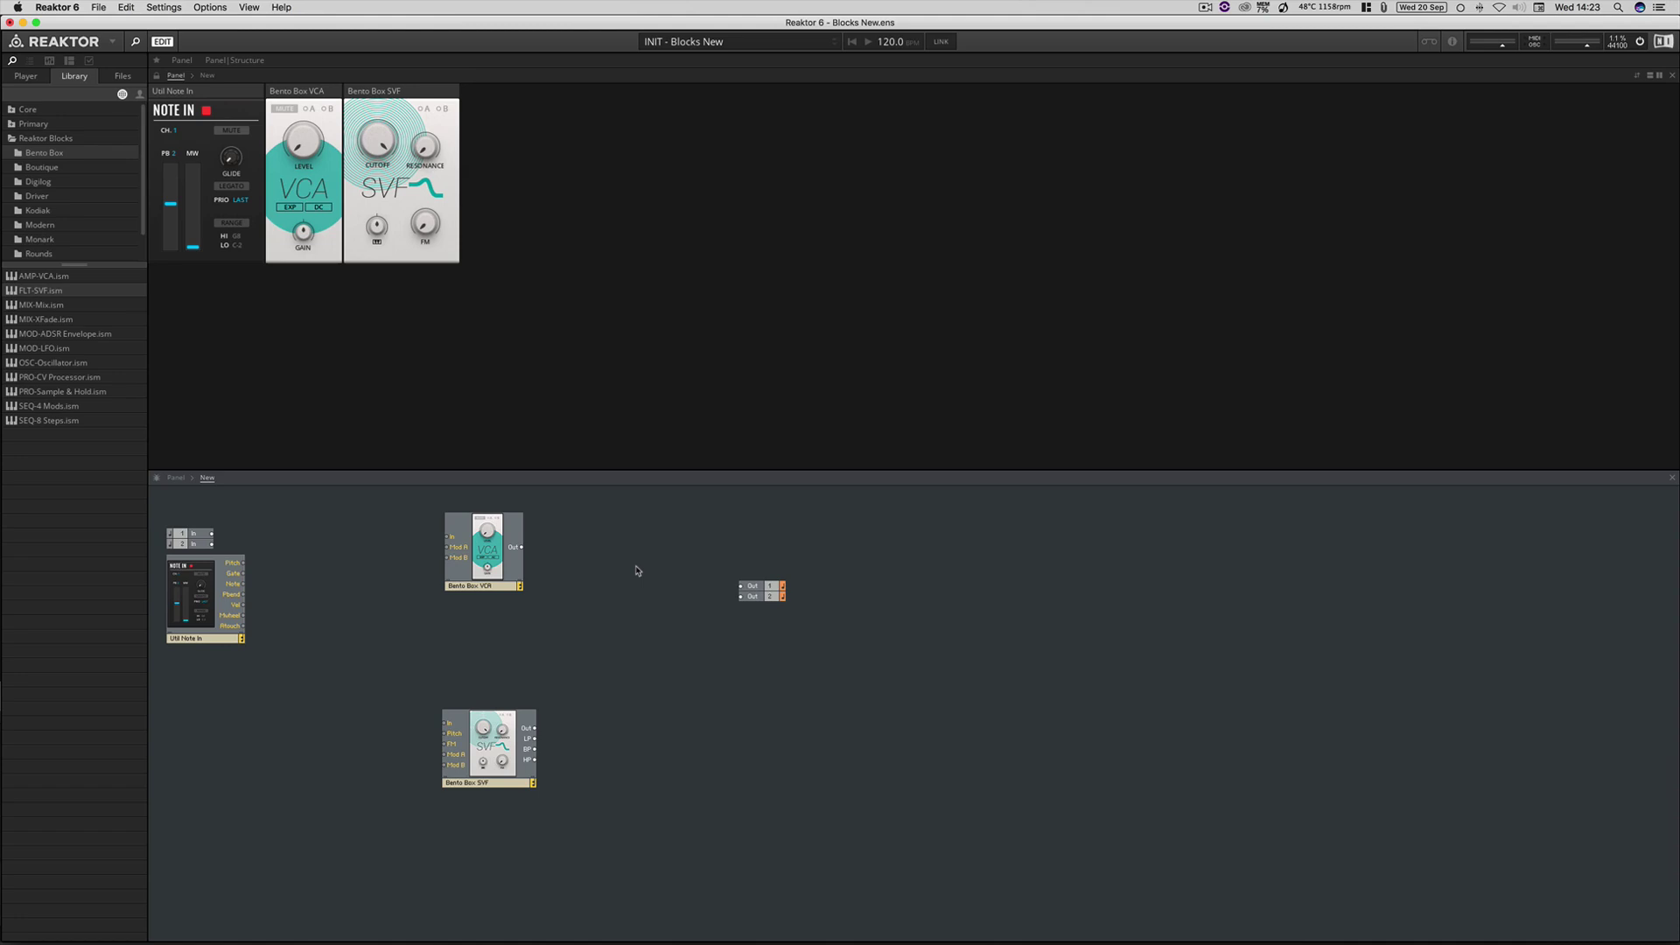